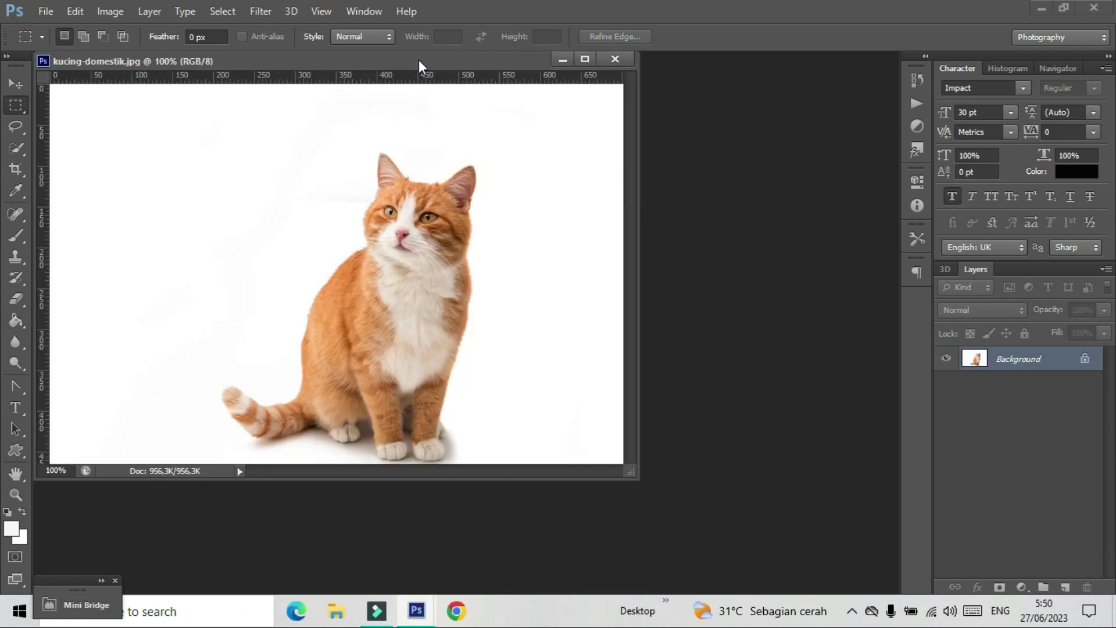
Dock the floating cat image window and magnify the cat's face to 600% to examine its edges and fur detail
drag(419, 60, 486, 62)
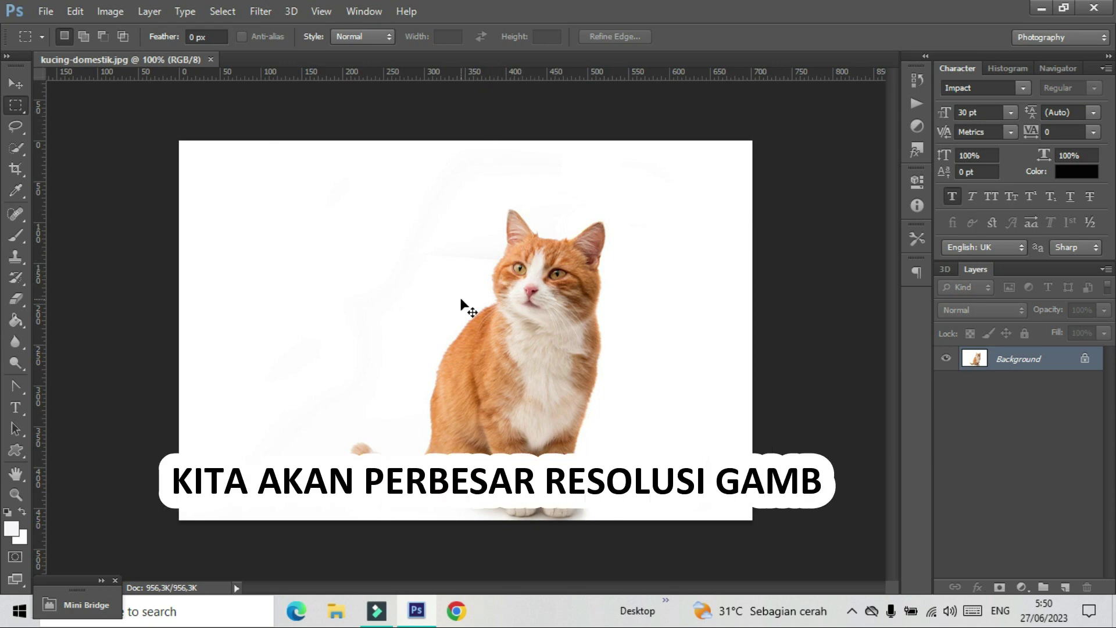
key(ctrl+plus)
key(ctrl+plus)
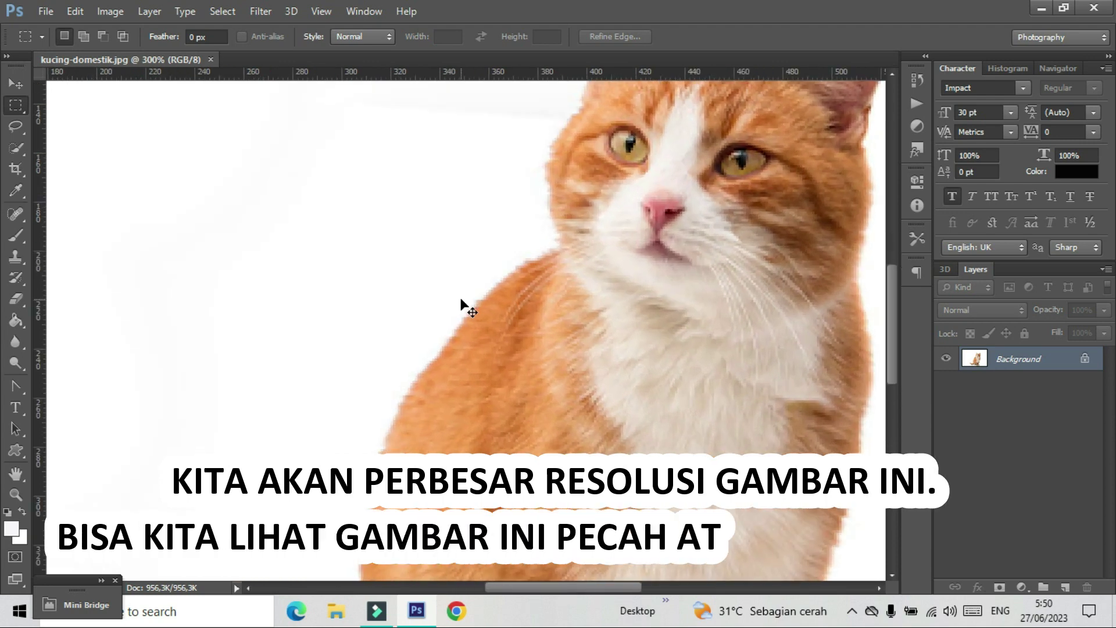
key(ctrl+plus)
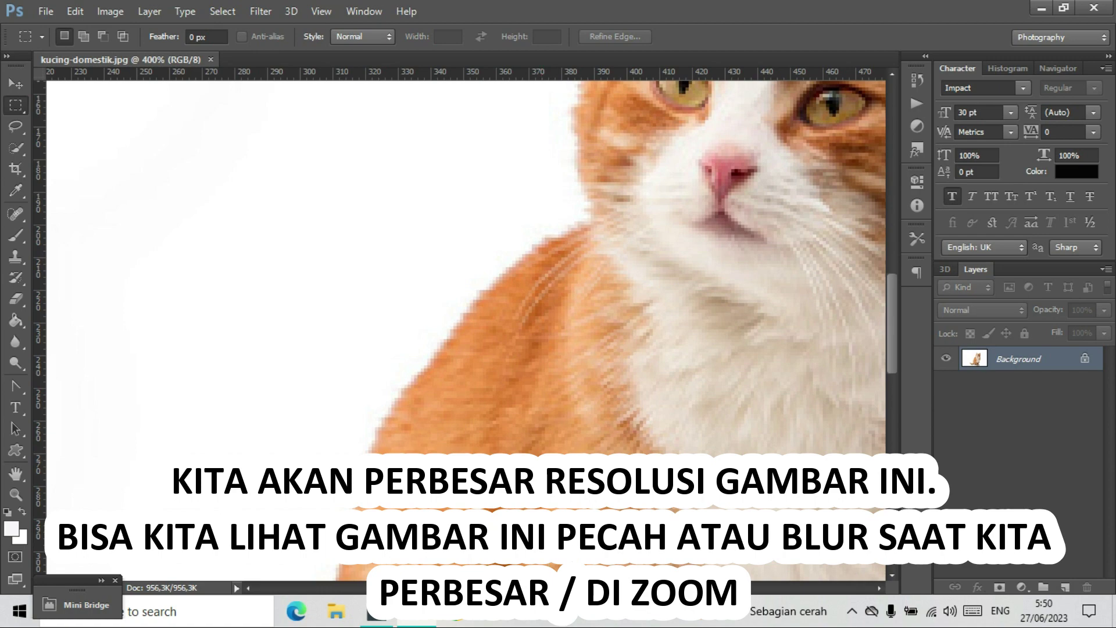
drag(564, 588, 605, 588)
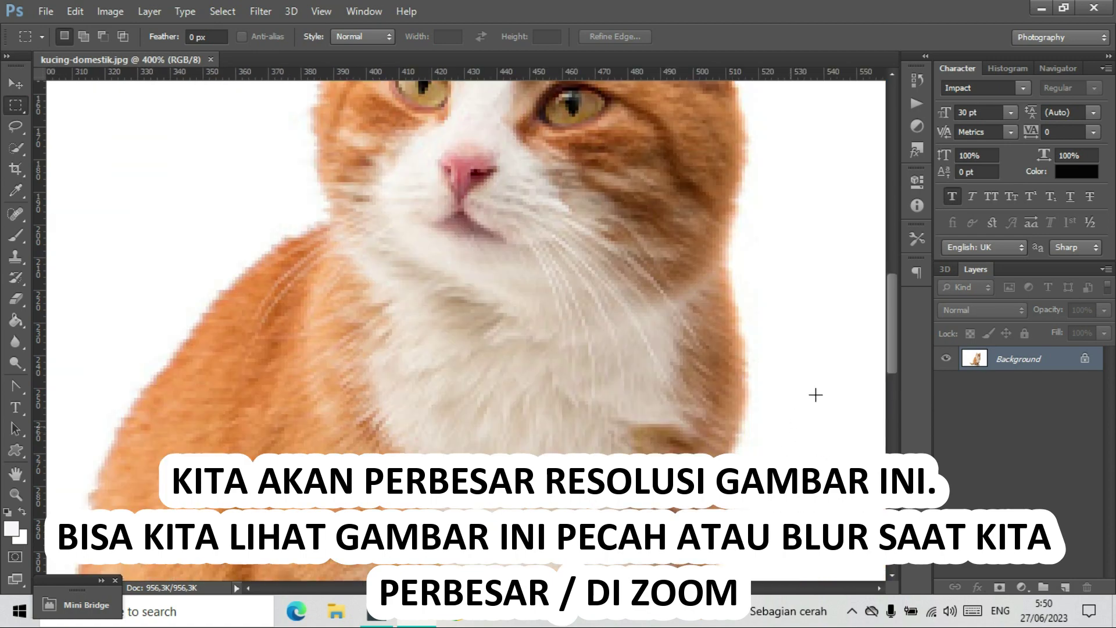
drag(891, 319, 890, 278)
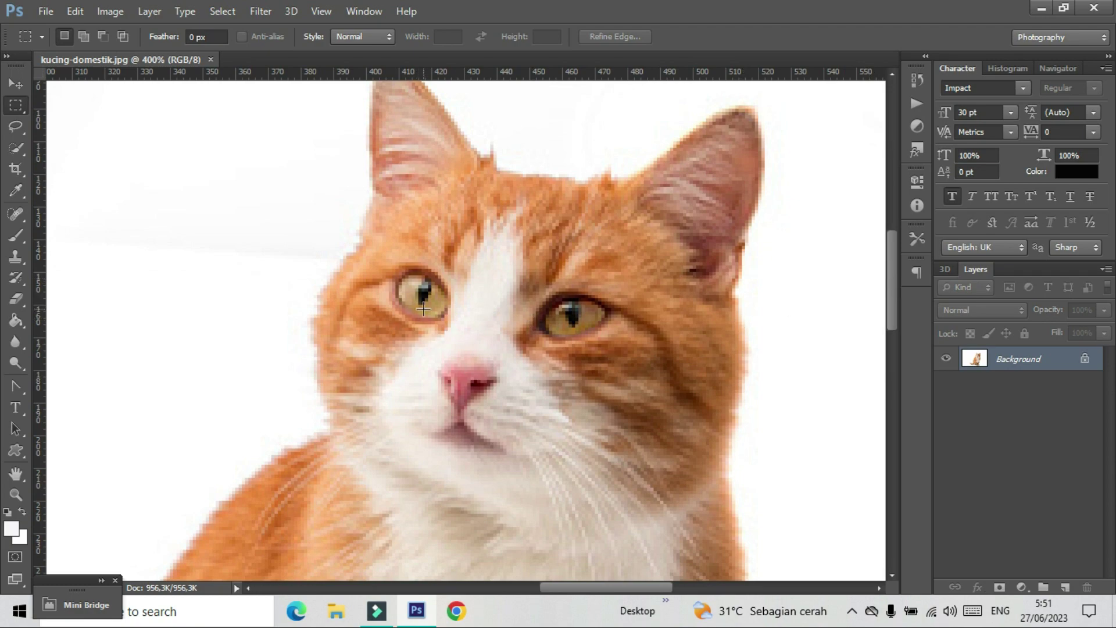
scroll(423, 307, up, 2)
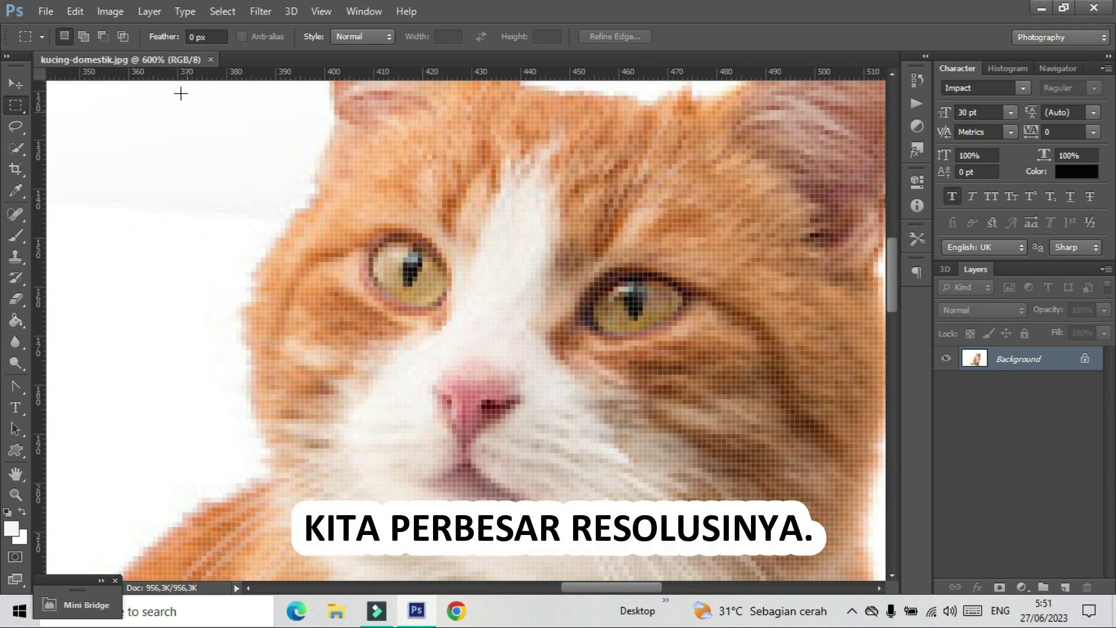
Set the image resolution to 300 pixels/inch in the Image Size settings
click(112, 12)
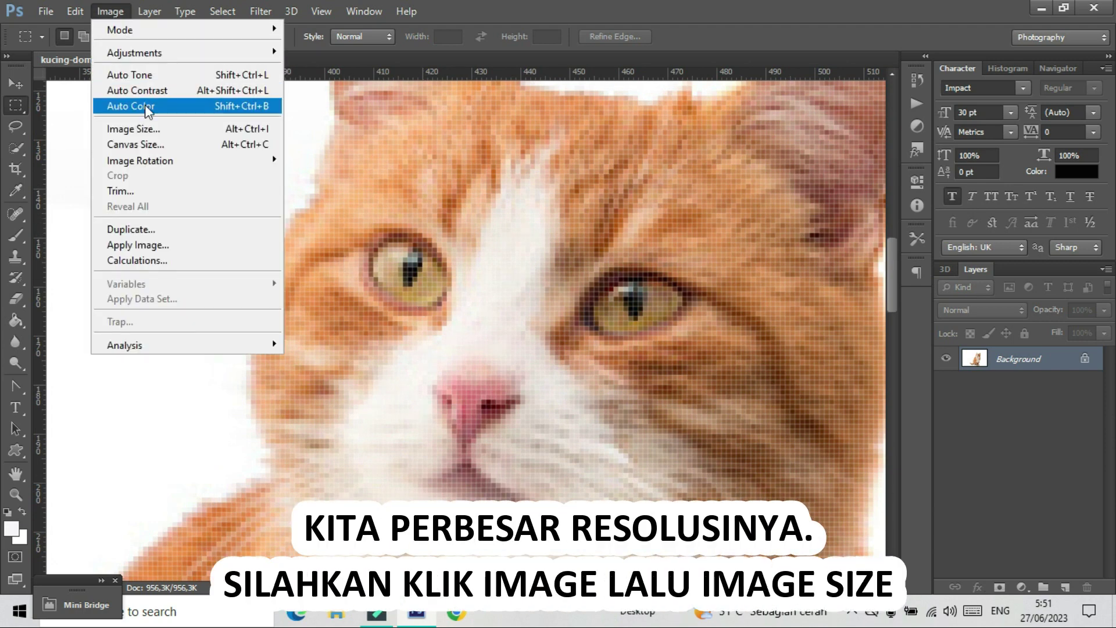
click(166, 133)
drag(484, 289, 425, 298)
text(300)
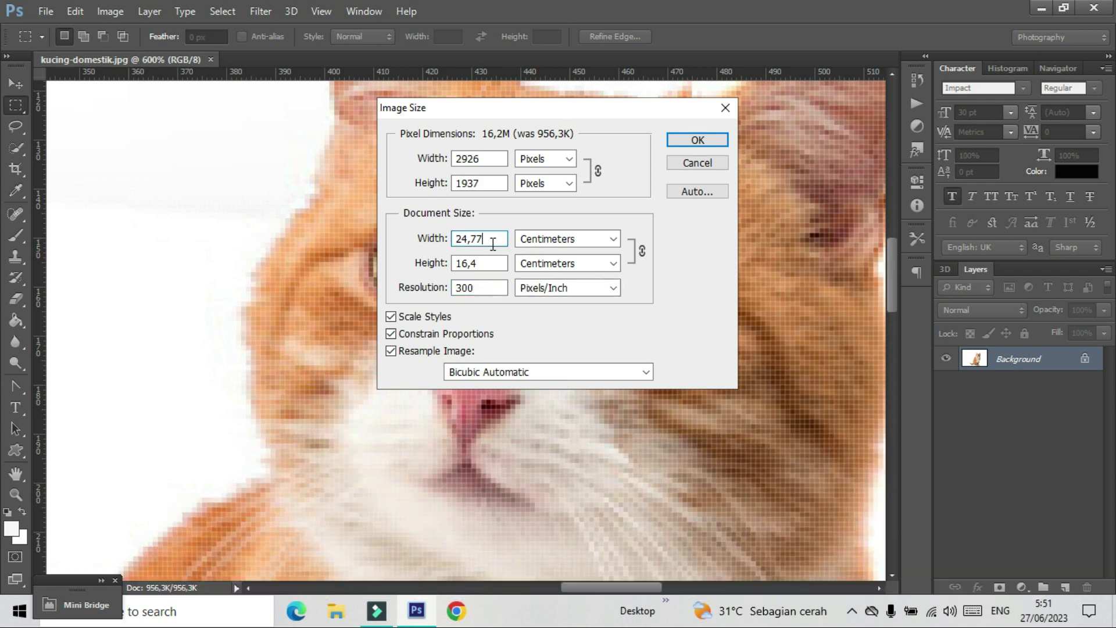
Set the document width to 100 centimeters with Bicubic (best for smooth gradients) resampling and apply the resize
double_click(493, 244)
text(0)
text(1)
text(00)
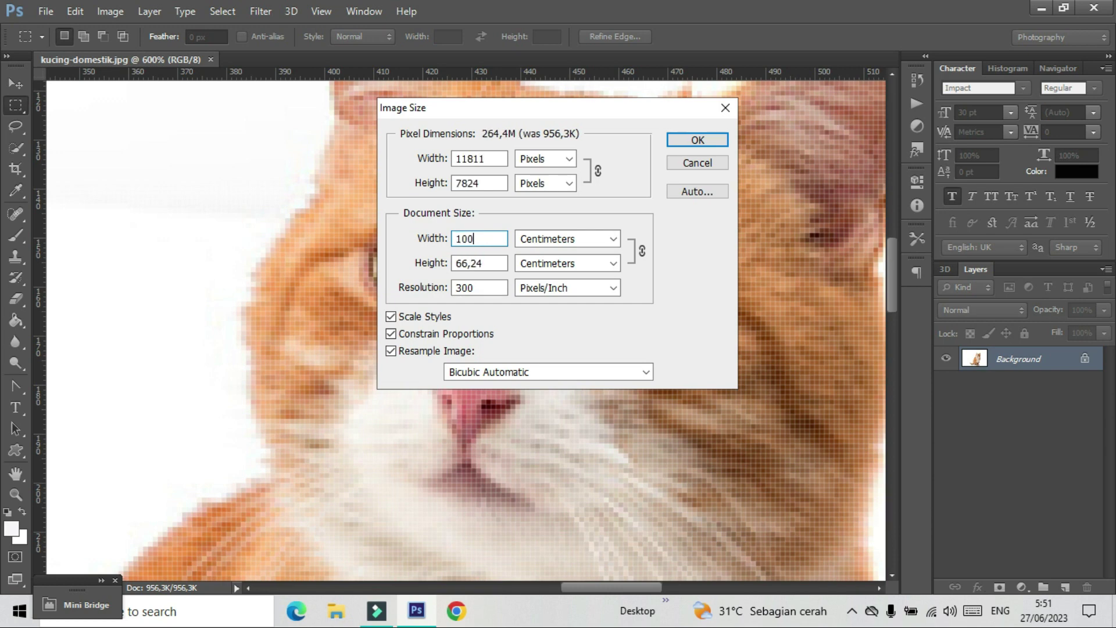
click(556, 371)
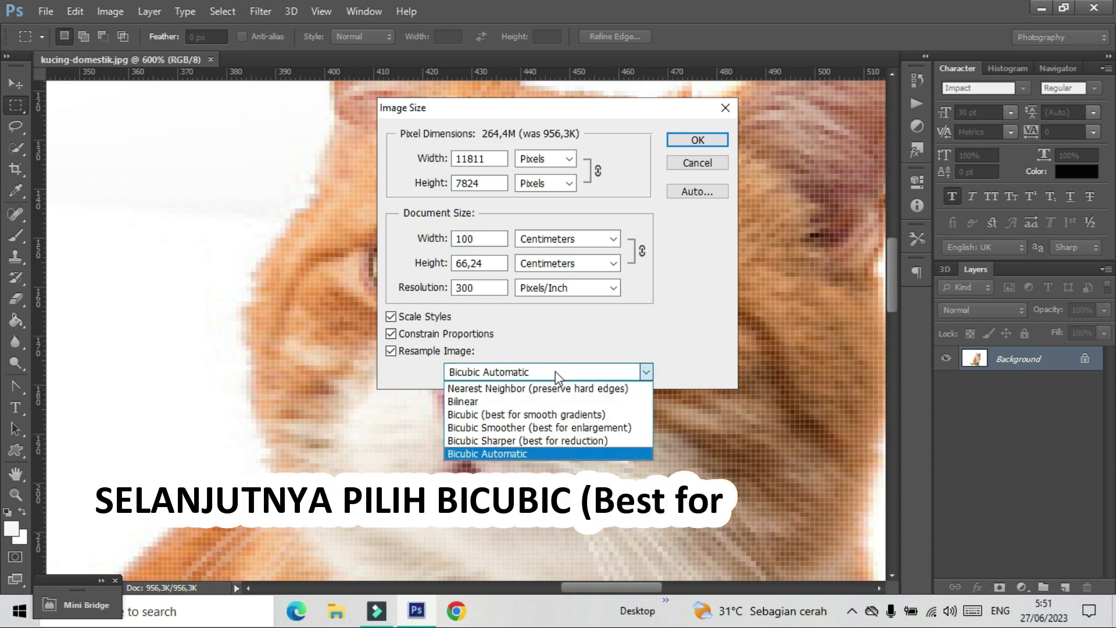
click(539, 413)
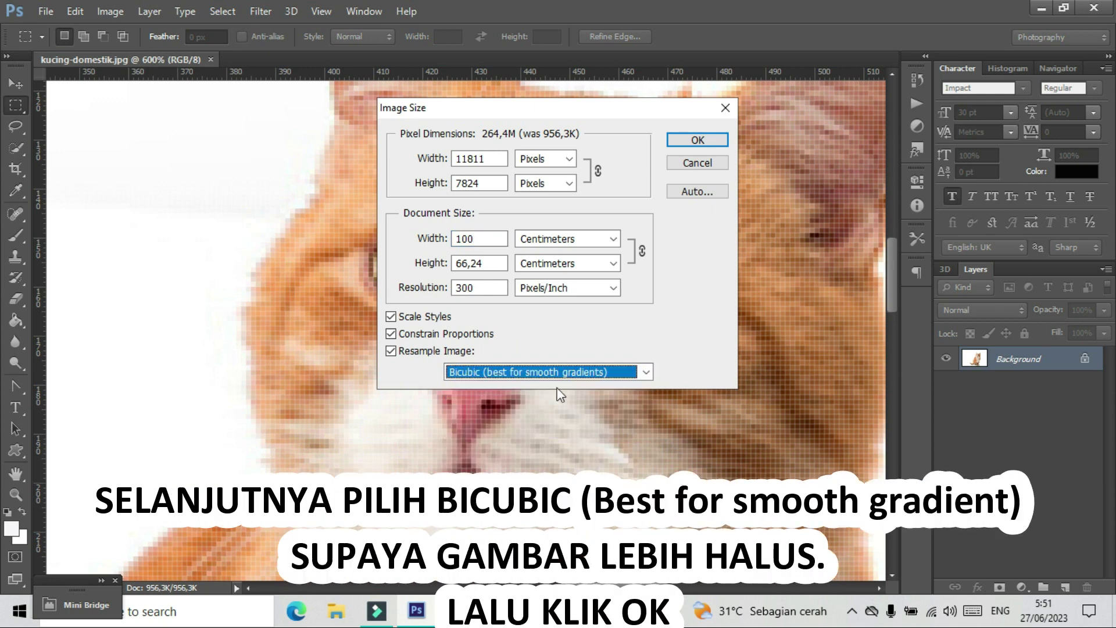
click(700, 143)
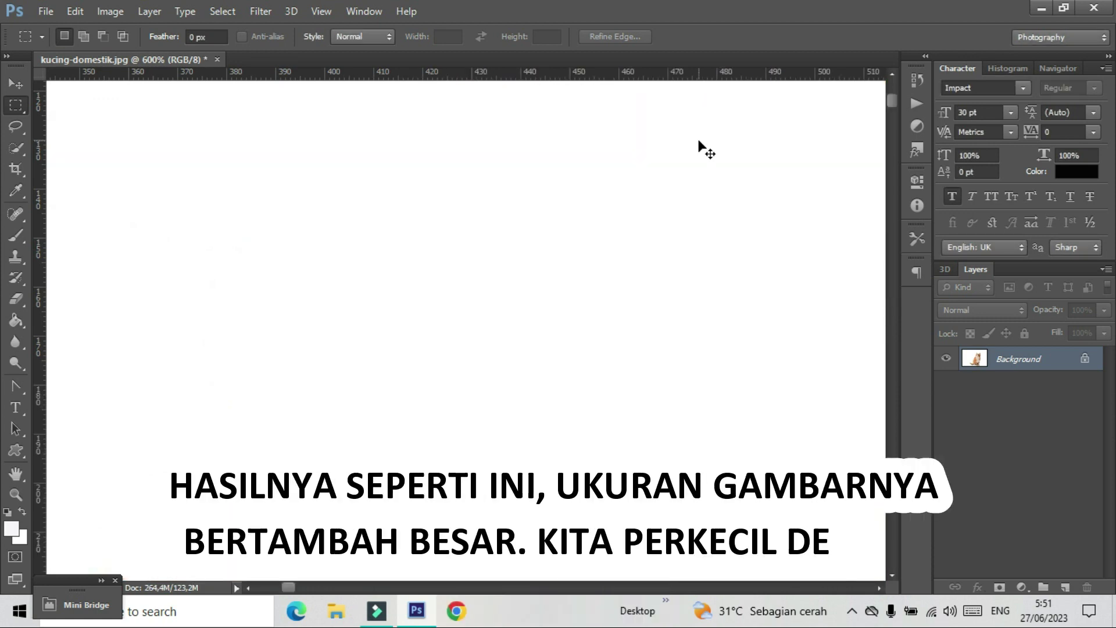
Reduce the magnification to 5% to view the whole enlarged cat image
key(ctrl+minus)
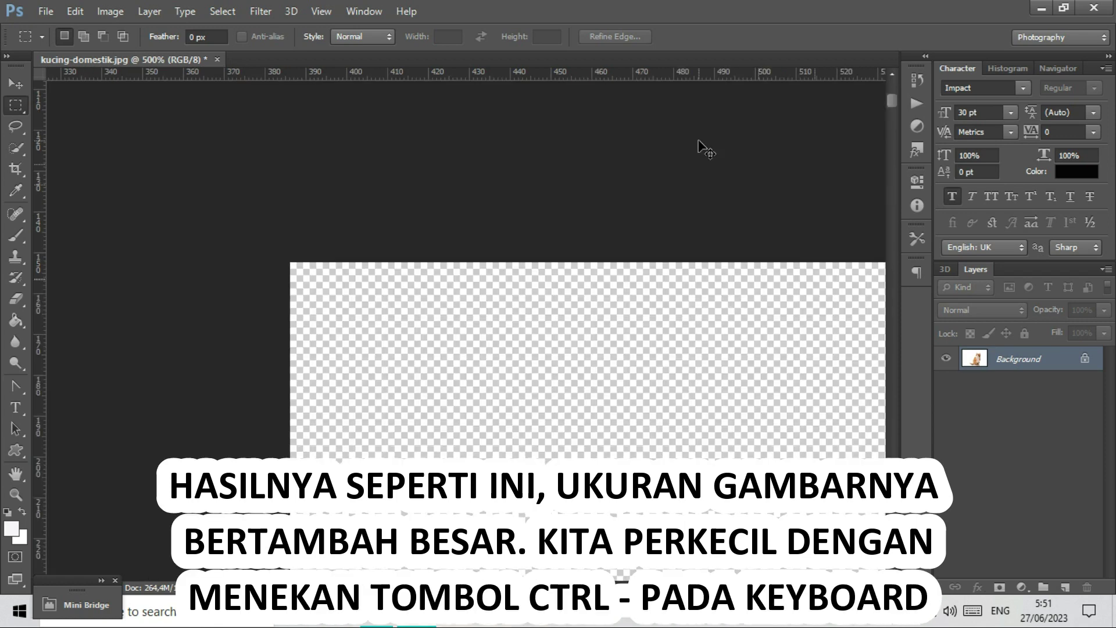
key(ctrl+minus)
key(ctrl+minus)
key(ctrl+minus)
key(ctrl+minus)
key(ctrl+minus)
key(ctrl+minus)
key(ctrl+minus)
key(ctrl+minus)
key(ctrl+minus)
key(ctrl+minus)
key(ctrl+minus)
key(ctrl+minus)
key(ctrl+minus)
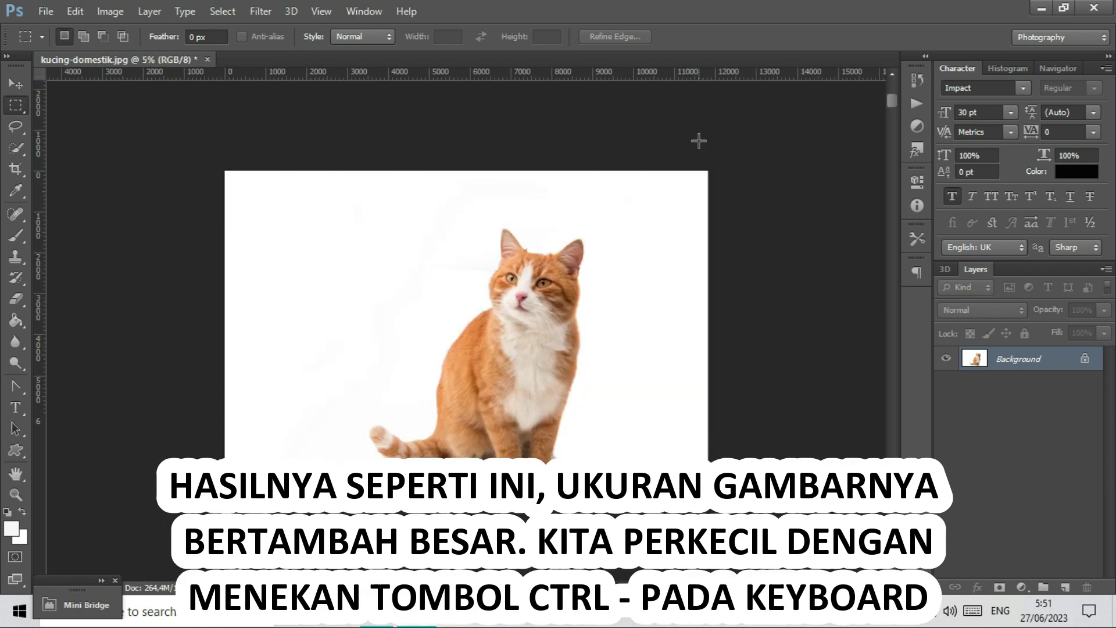
Examine the cat's eyes, nose and fur at up to 50% magnification, then return to viewing the whole image at 6.25%
key(ctrl+plus)
key(ctrl+plus)
key(ctrl+plus)
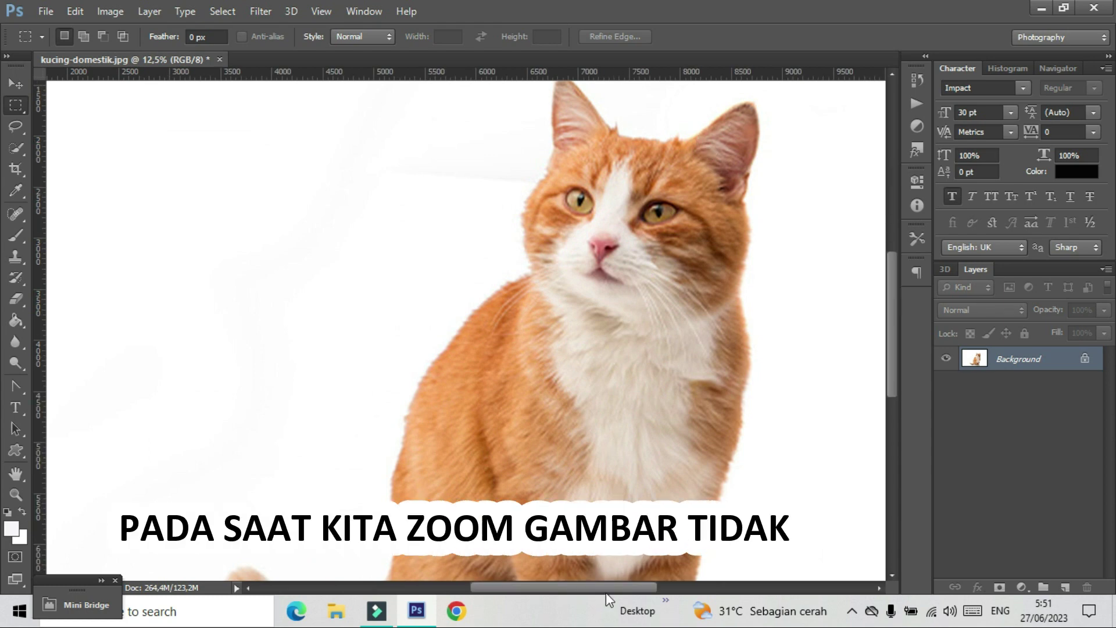
drag(608, 589, 647, 586)
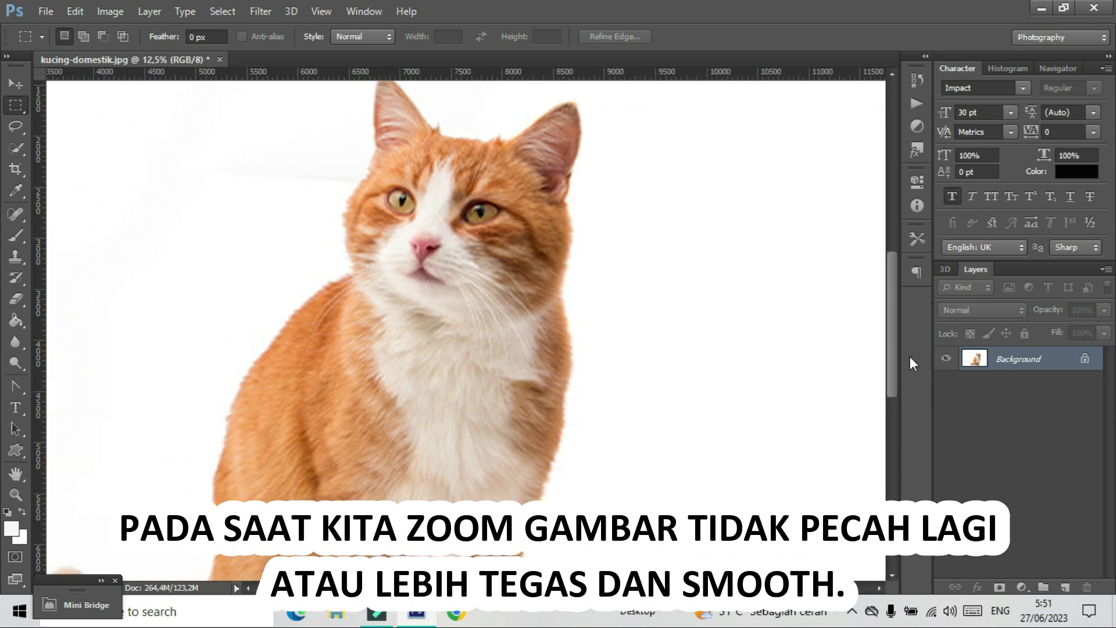
drag(898, 346, 894, 323)
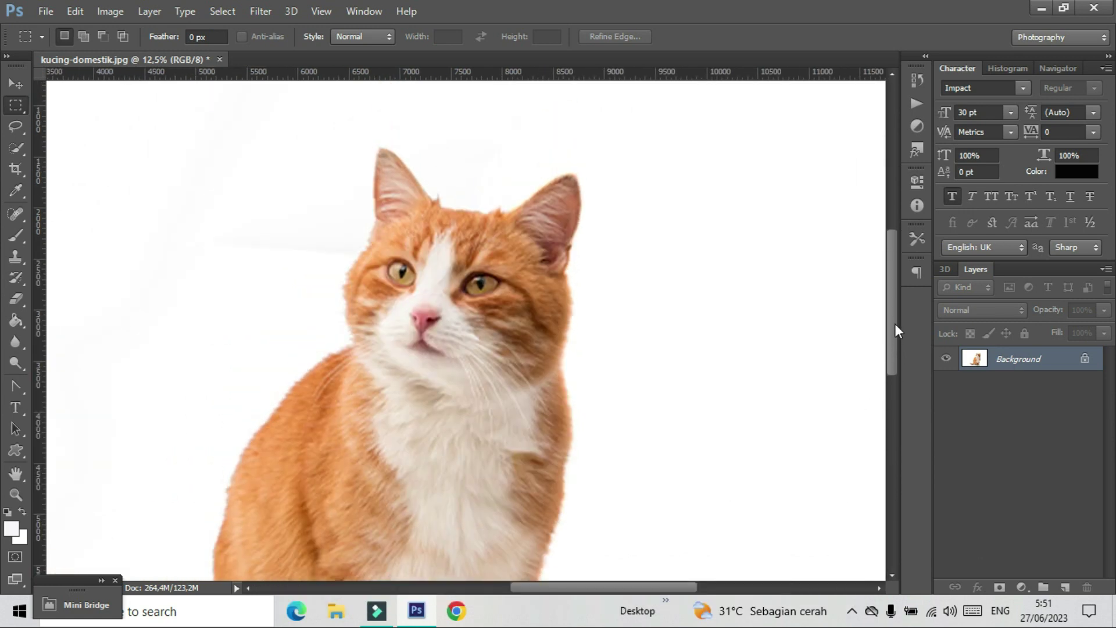
key(ctrl+plus)
key(ctrl+plus)
key(ctrl+plus)
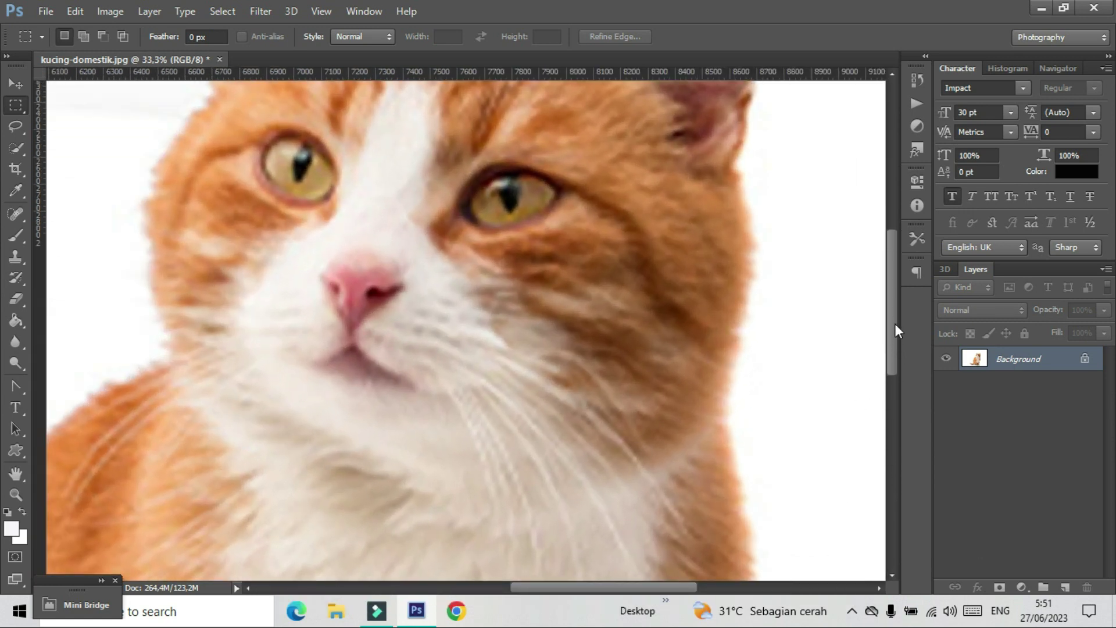
key(ctrl+plus)
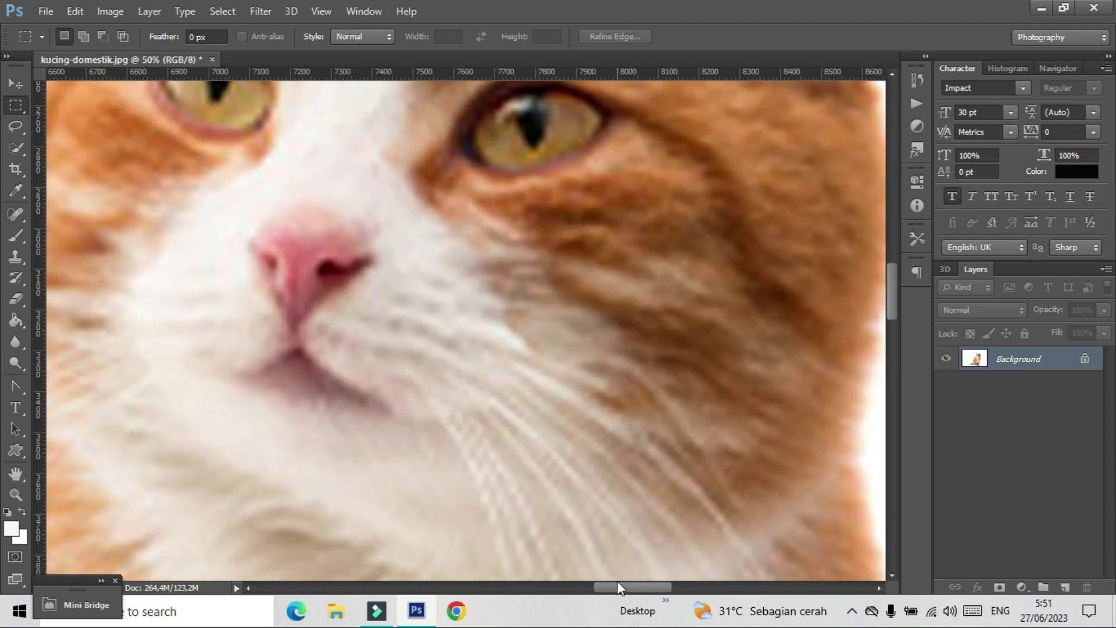
drag(623, 591, 608, 590)
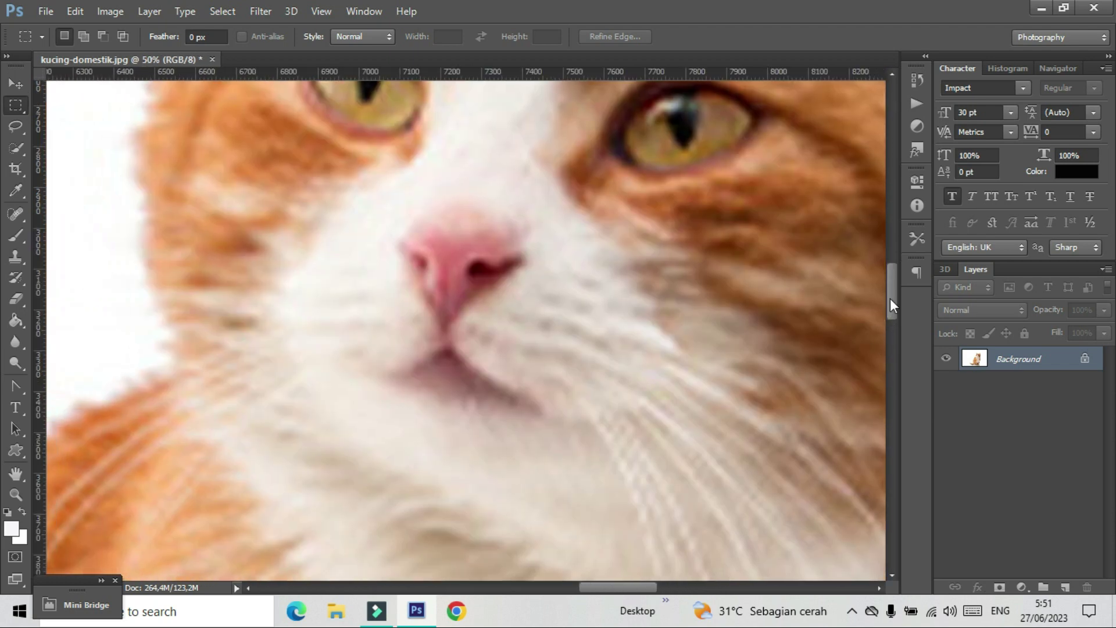
drag(890, 298, 890, 280)
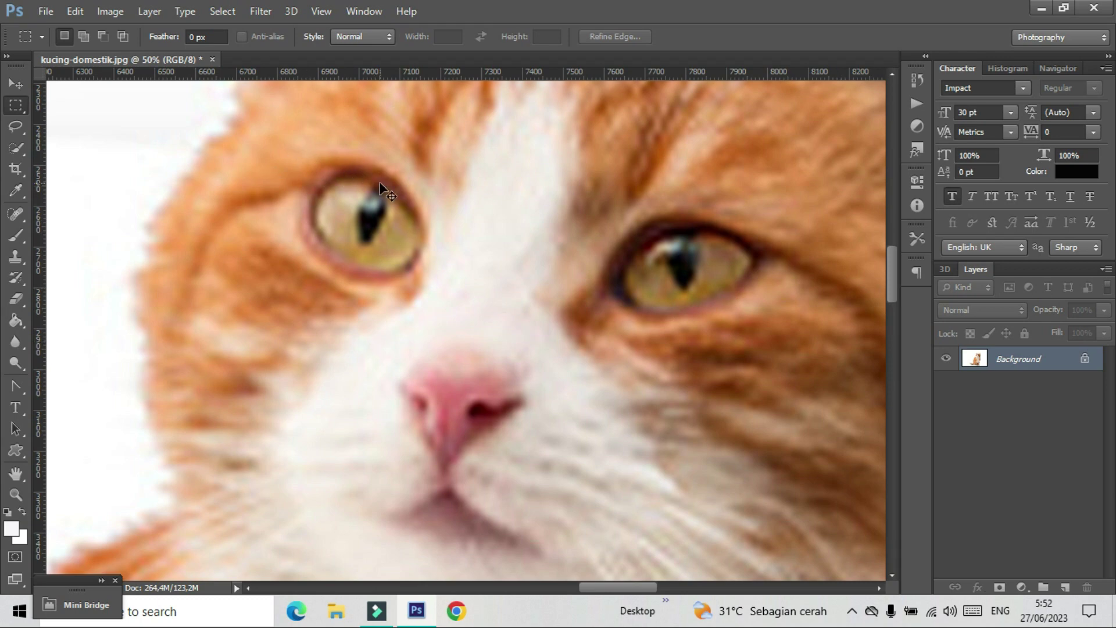
key(ctrl+minus)
key(ctrl+minus)
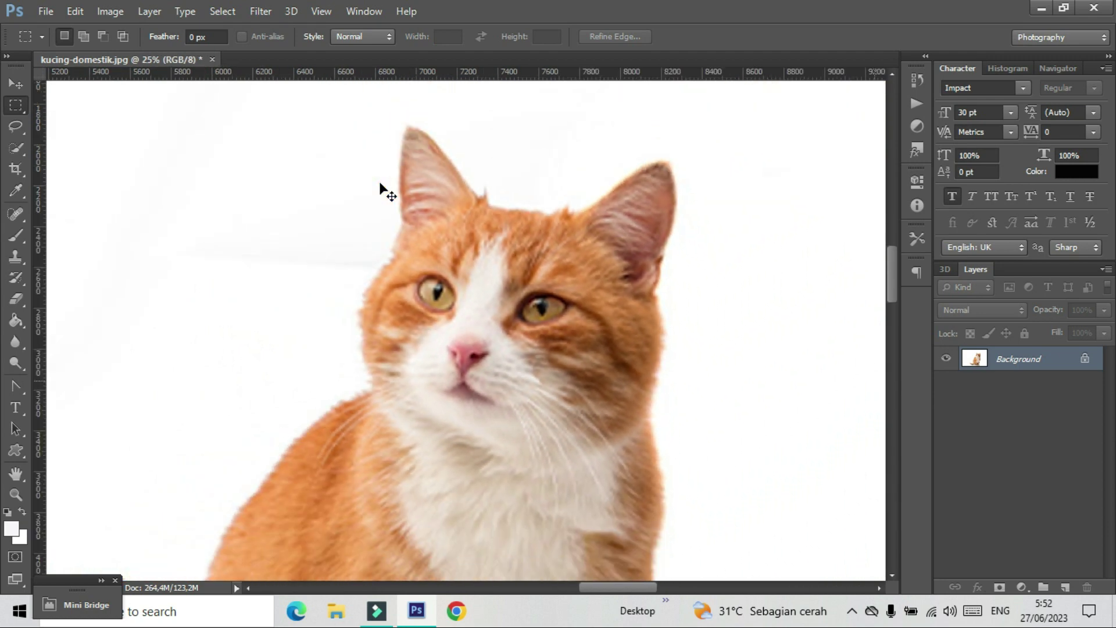
key(ctrl+minus)
key(ctrl+minus)
key(ctrl+minus)
key(ctrl+minus)
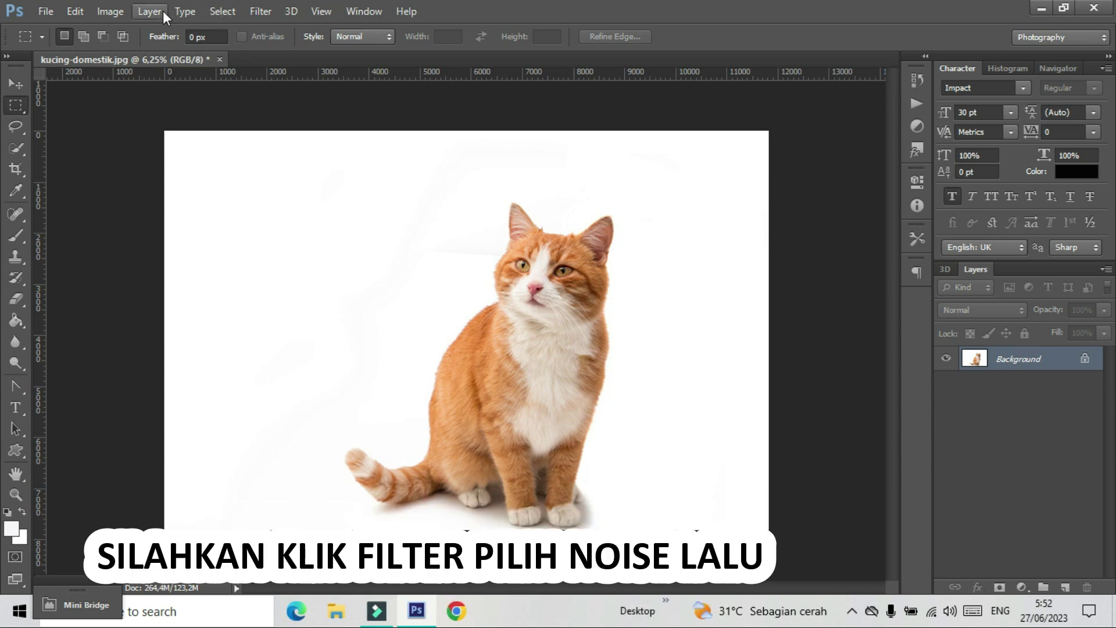
Open the Reduce Noise filter and bring the cat's eye and nose into its preview
click(258, 11)
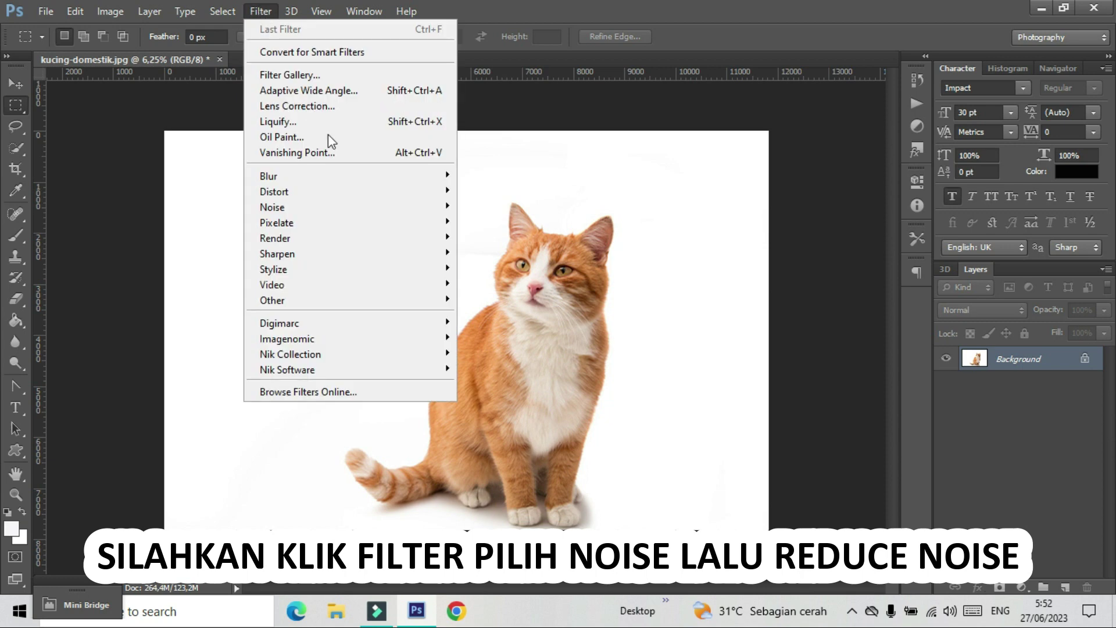
mouse_move(320, 206)
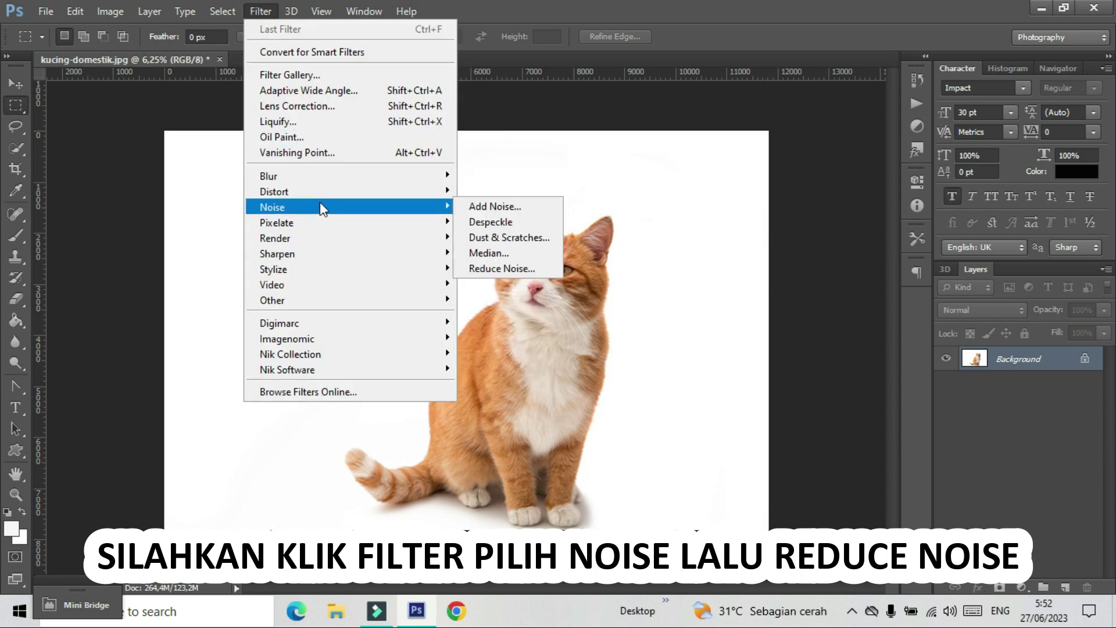
click(489, 268)
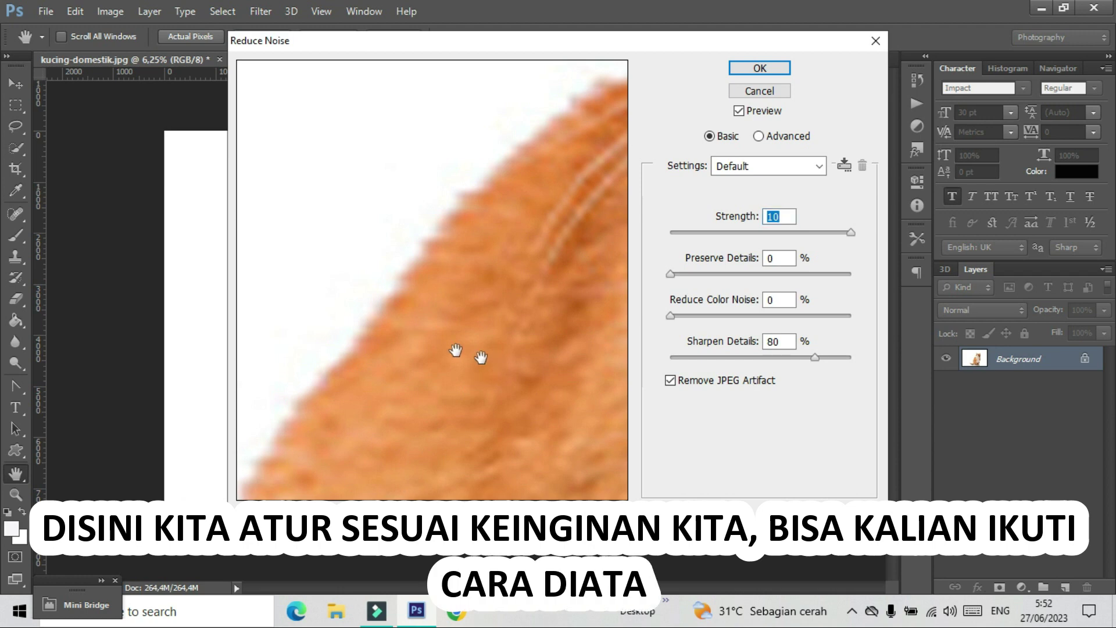
drag(456, 351, 219, 349)
drag(371, 246, 509, 462)
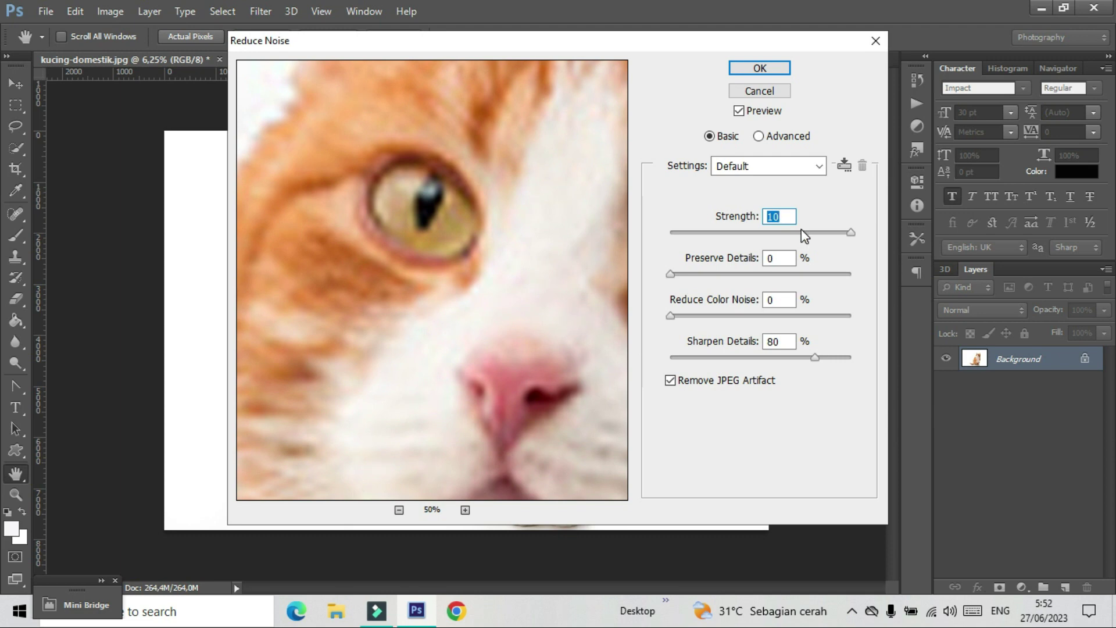
Apply Reduce Noise with strength 10, reduce color noise 10%, sharpen details 70% and Remove JPEG Artifact enabled
drag(849, 234, 756, 253)
drag(769, 236, 822, 231)
click(671, 316)
mouse_move(676, 315)
mouse_down()
mouse_move(720, 315)
mouse_move(690, 323)
mouse_up()
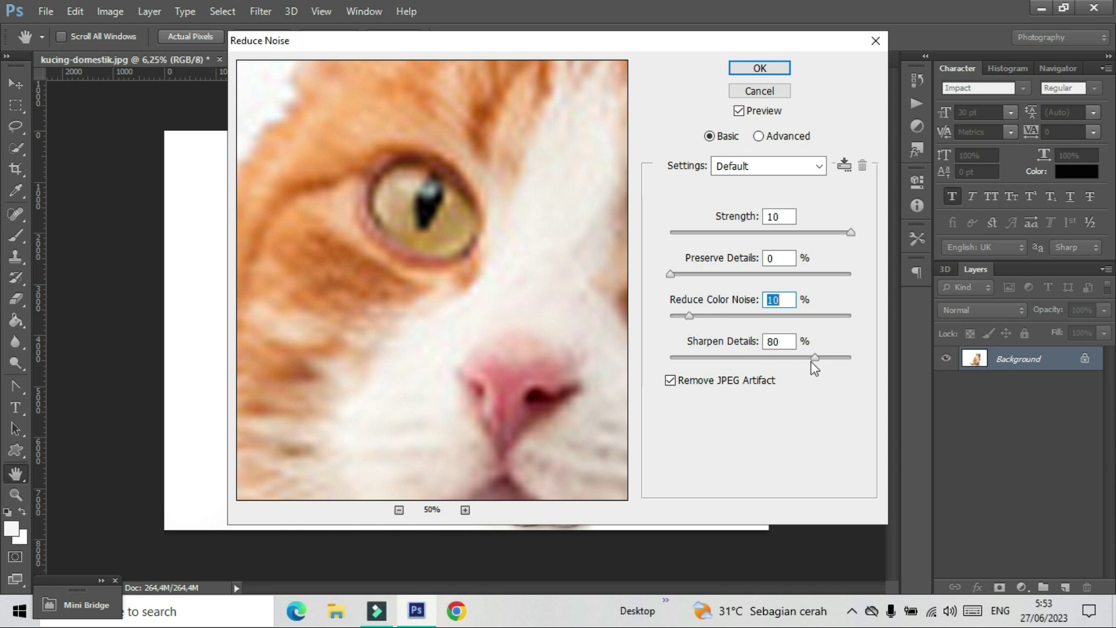
drag(815, 358, 704, 362)
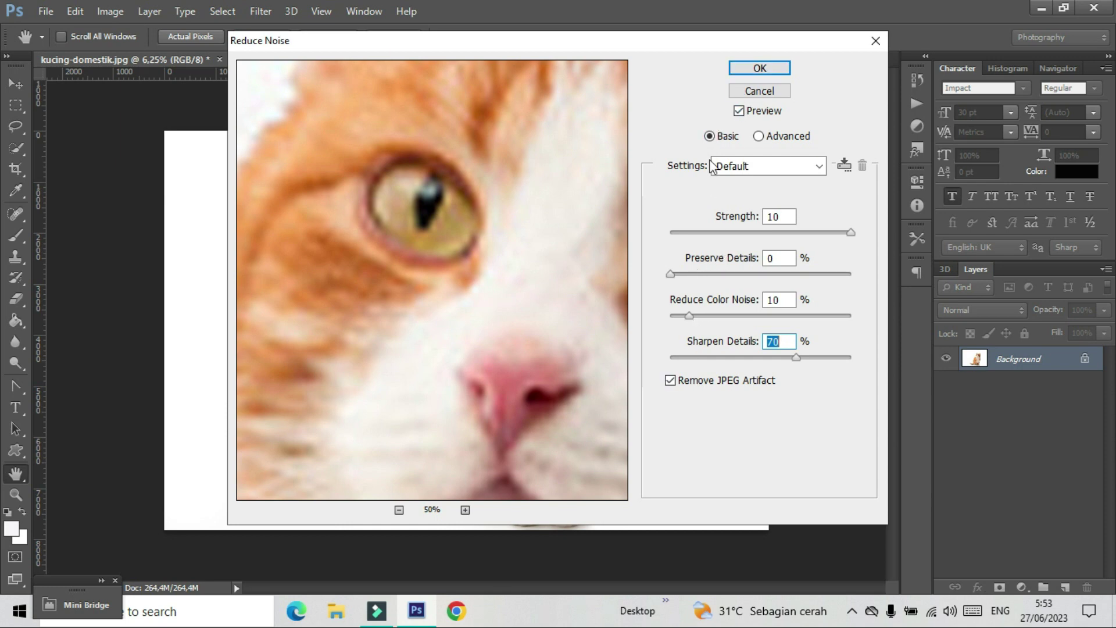
click(670, 384)
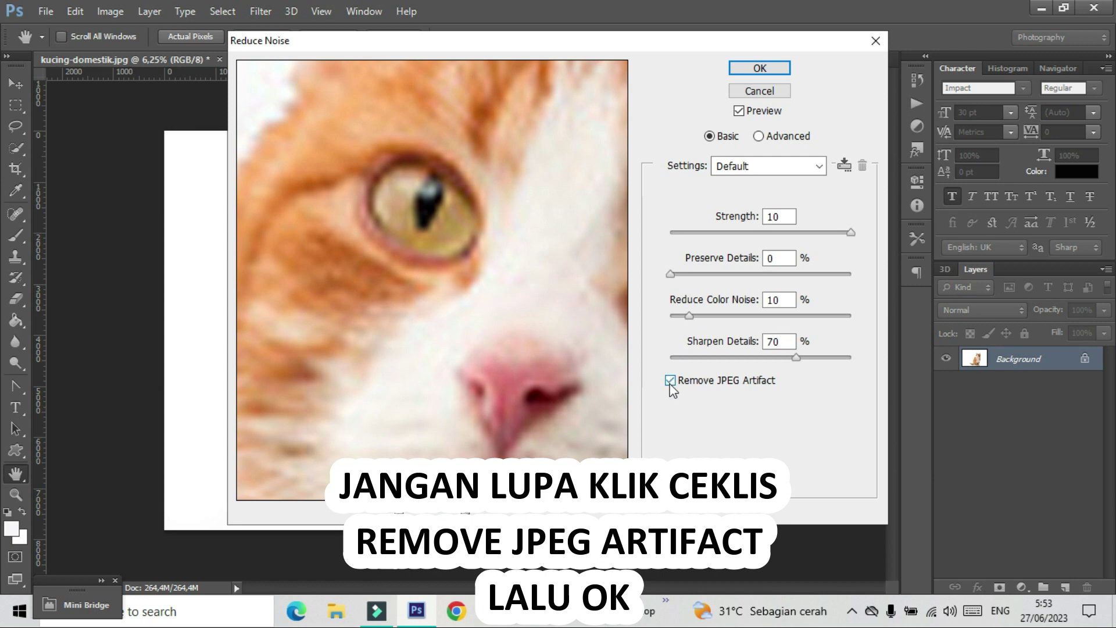
click(758, 69)
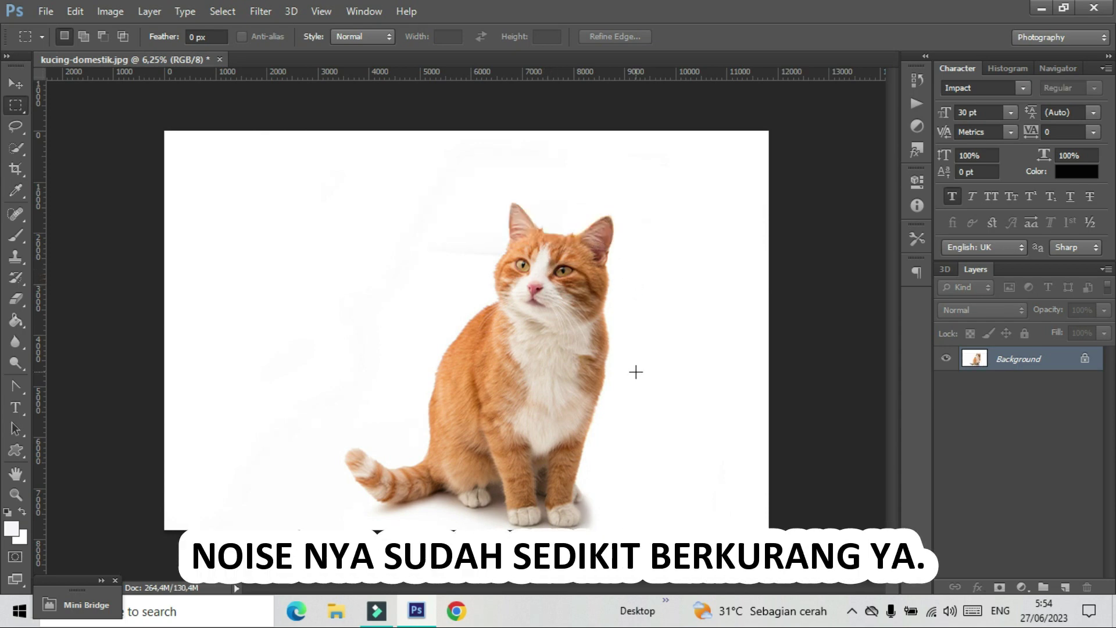
Activate the Move tool and duplicate the Background layer
key(ctrl+plus)
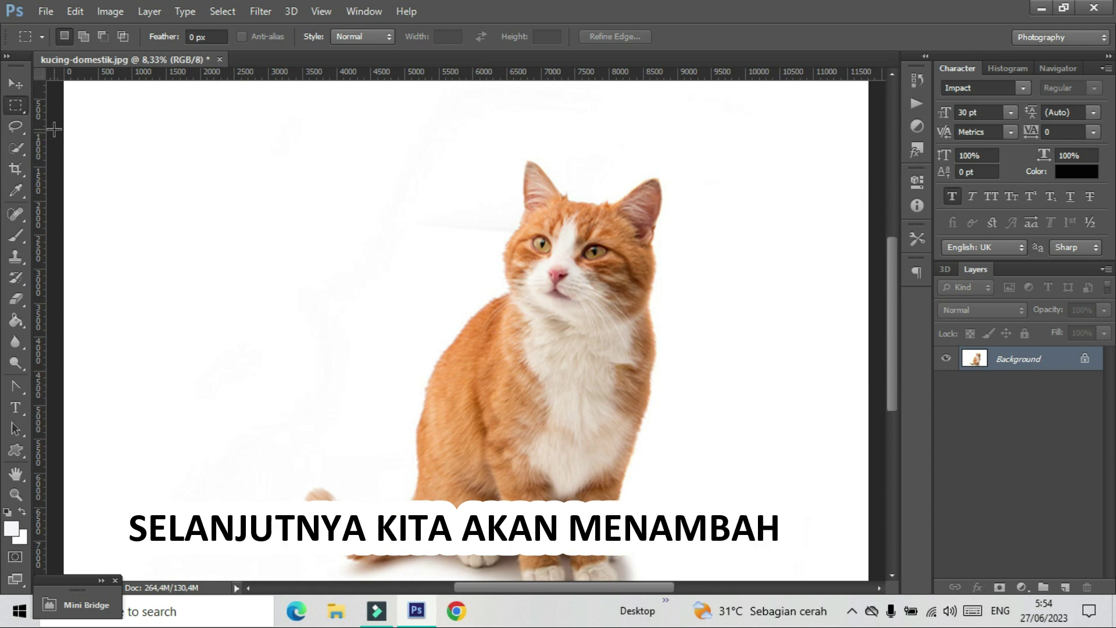
click(18, 80)
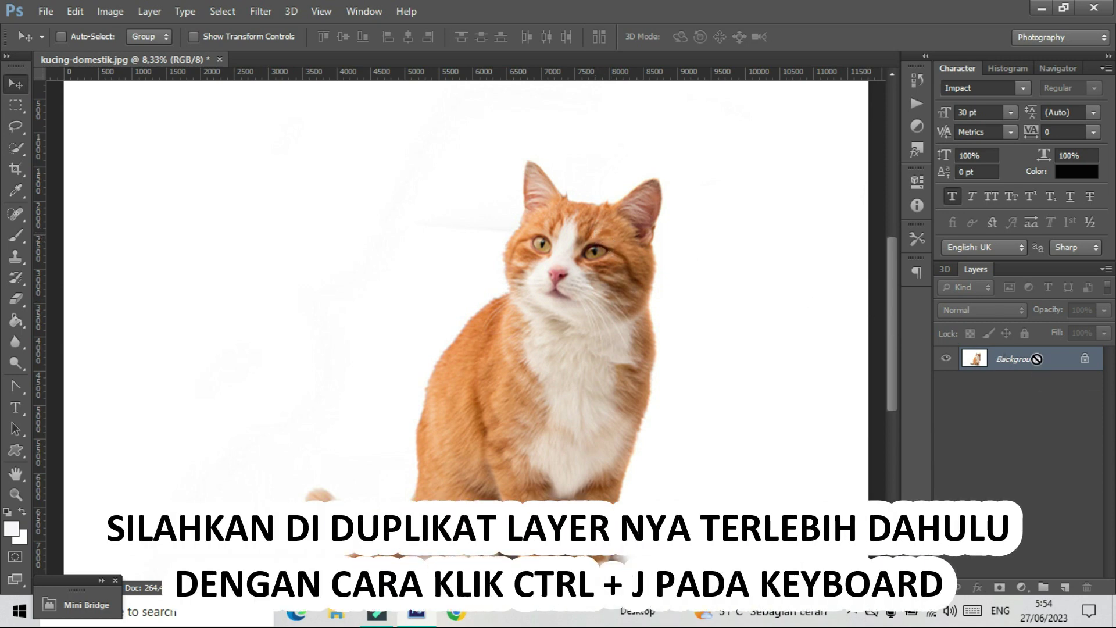
key(ctrl+j)
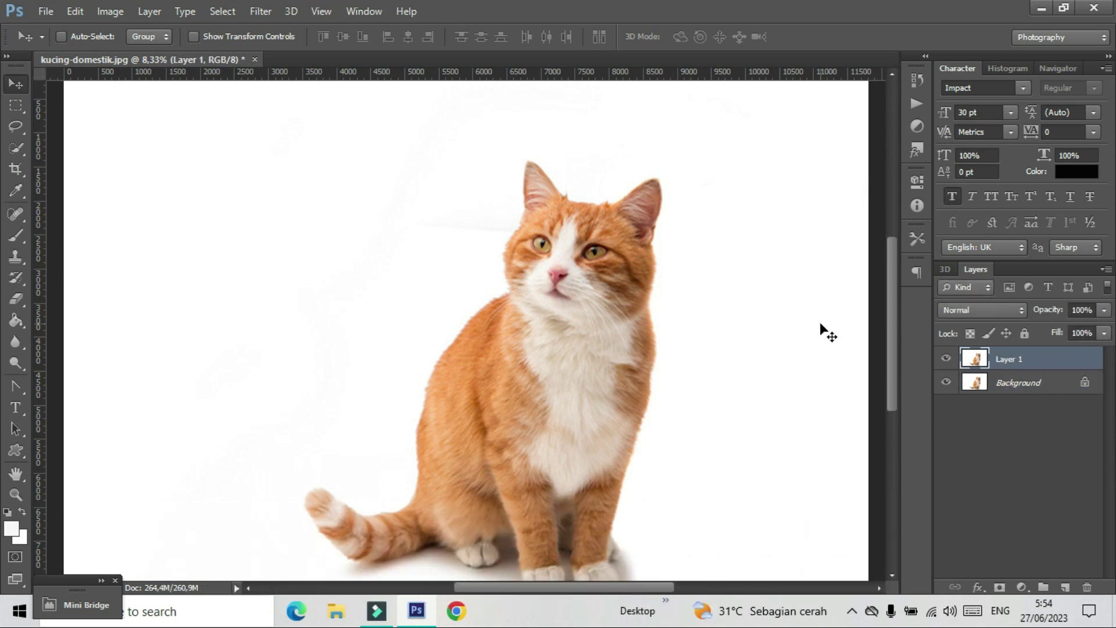
Apply the High Pass filter to Layer 1 with a radius of 12,7 pixels
click(263, 12)
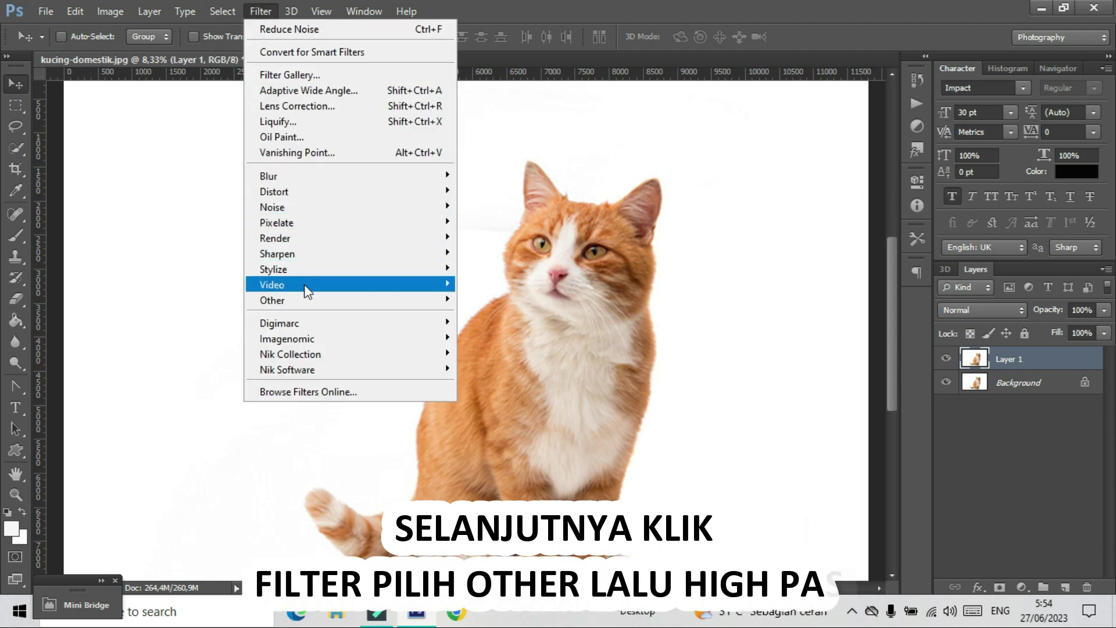
mouse_move(357, 301)
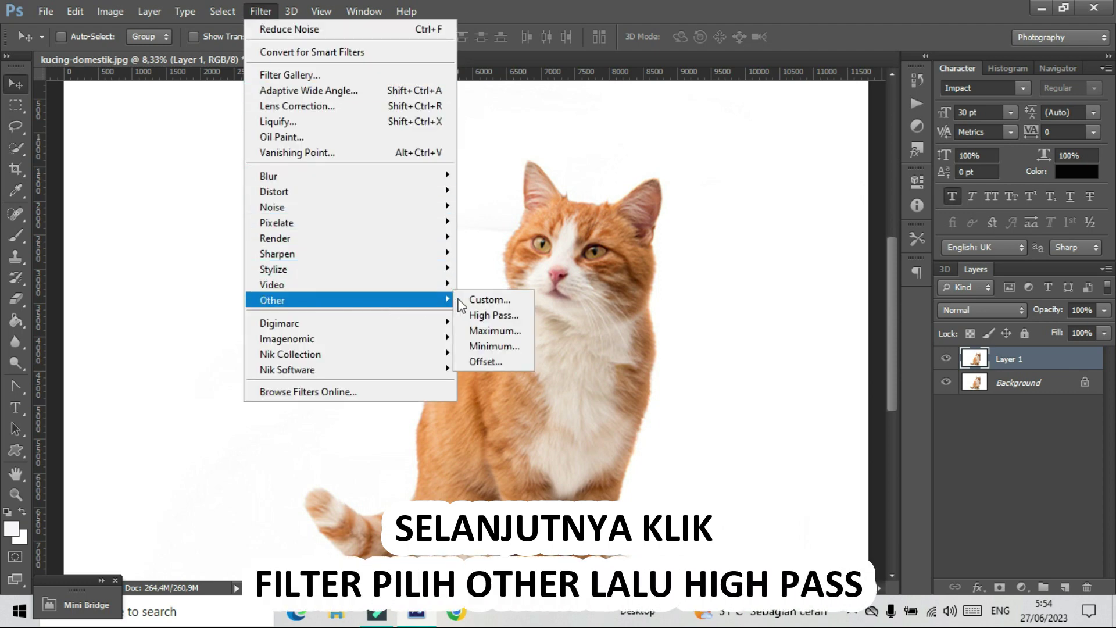
click(483, 316)
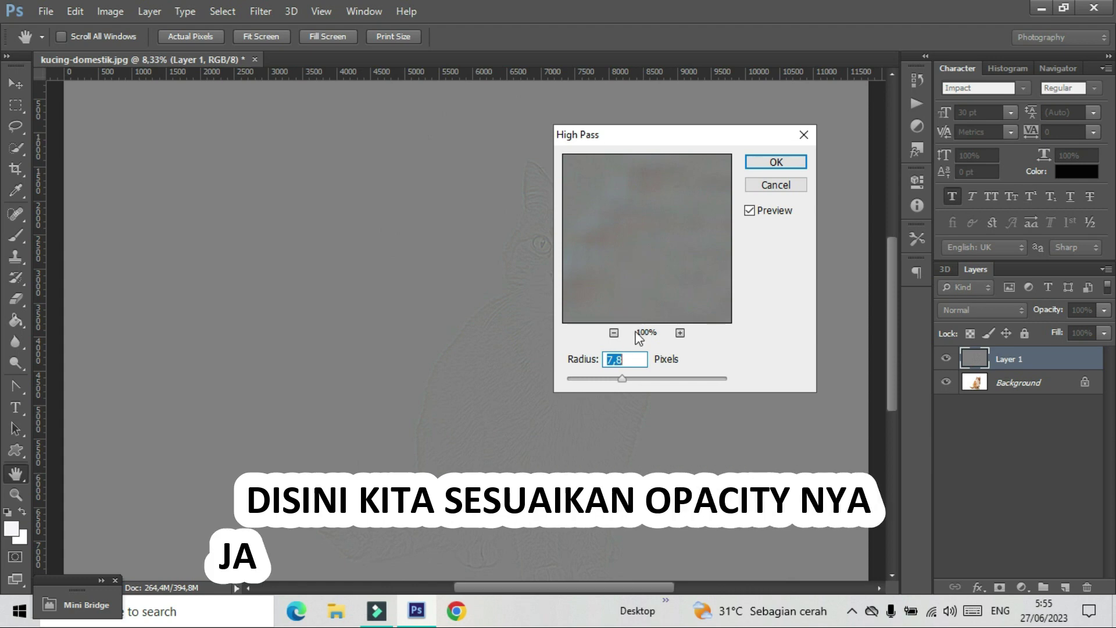
click(614, 332)
click(615, 332)
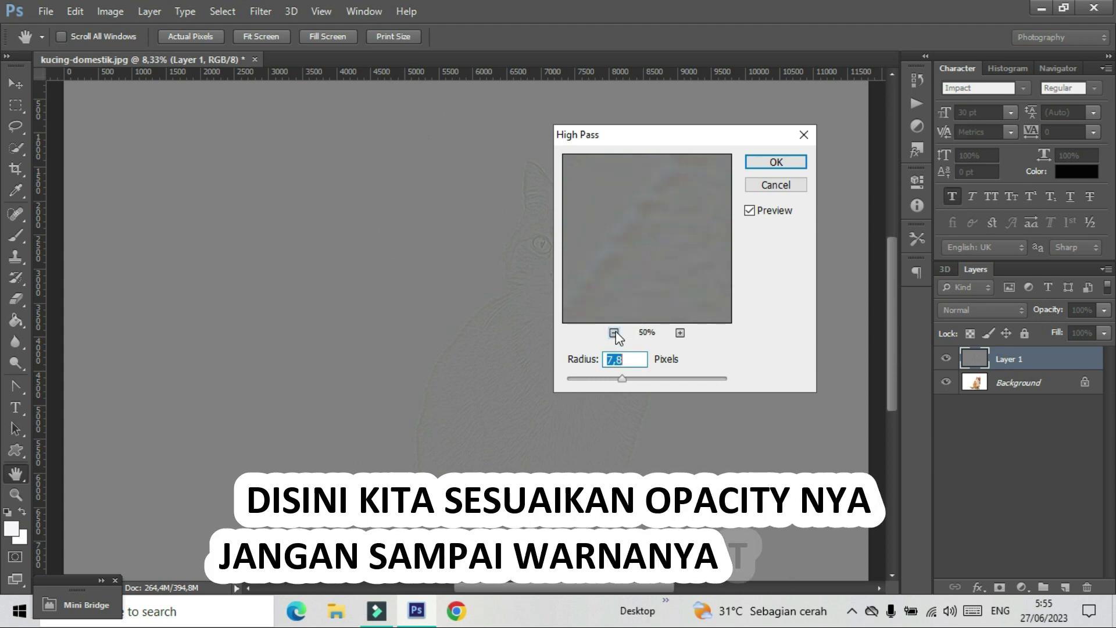
click(615, 333)
click(614, 332)
click(615, 333)
click(614, 332)
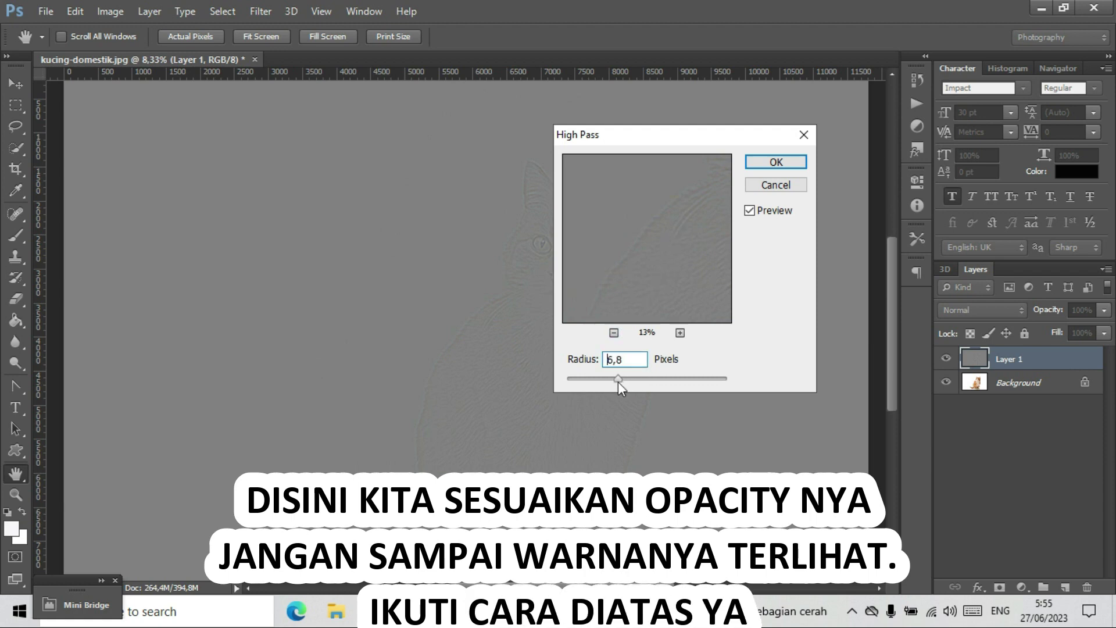
drag(611, 381, 636, 384)
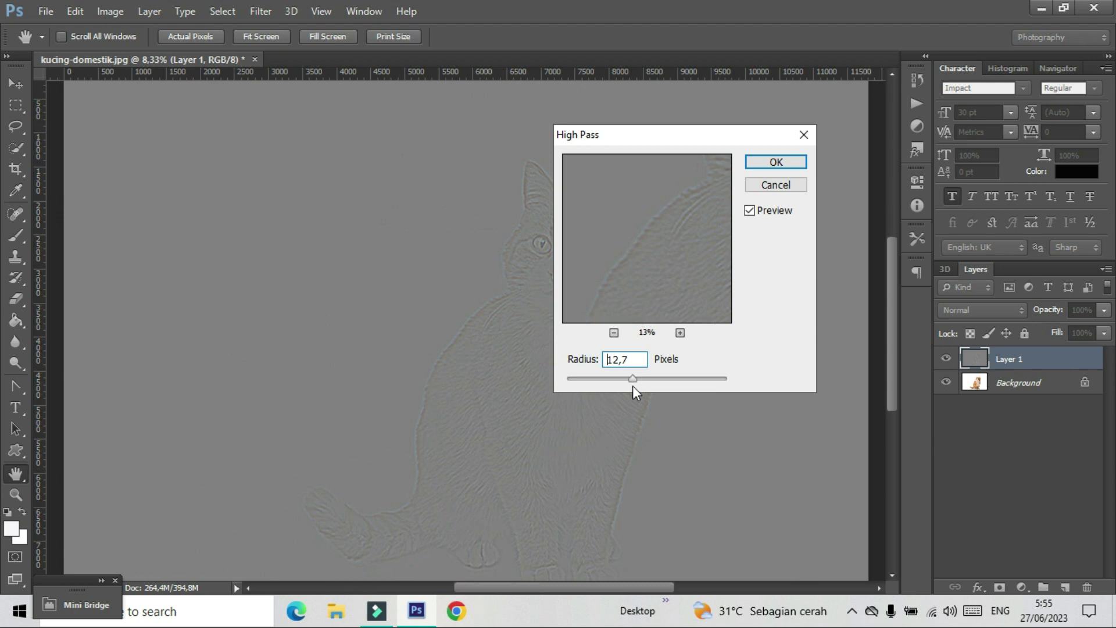
click(633, 384)
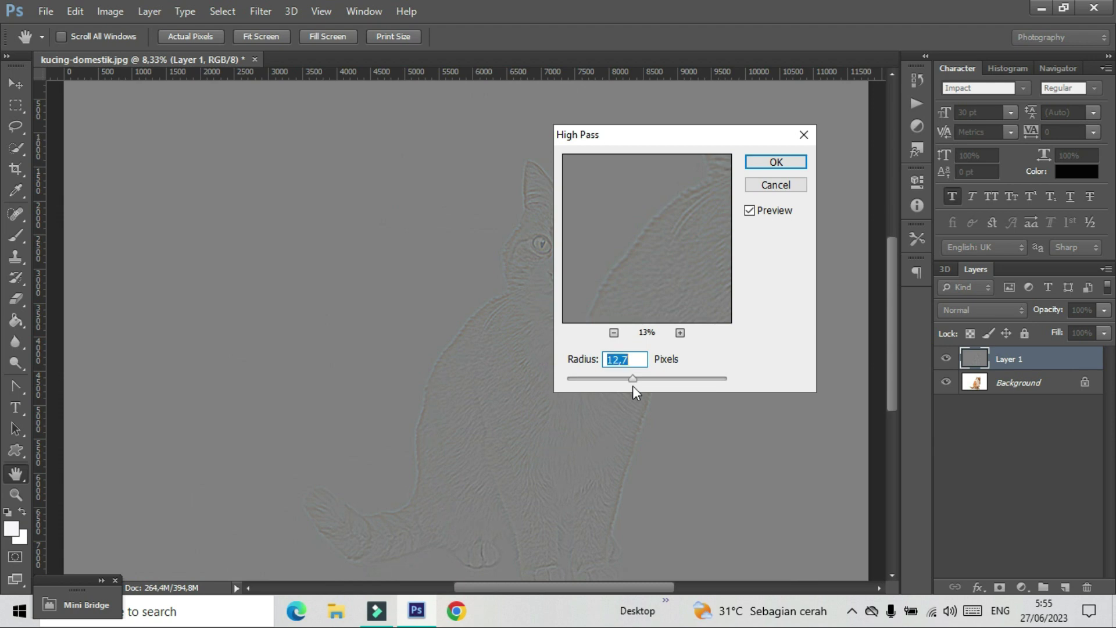
click(759, 165)
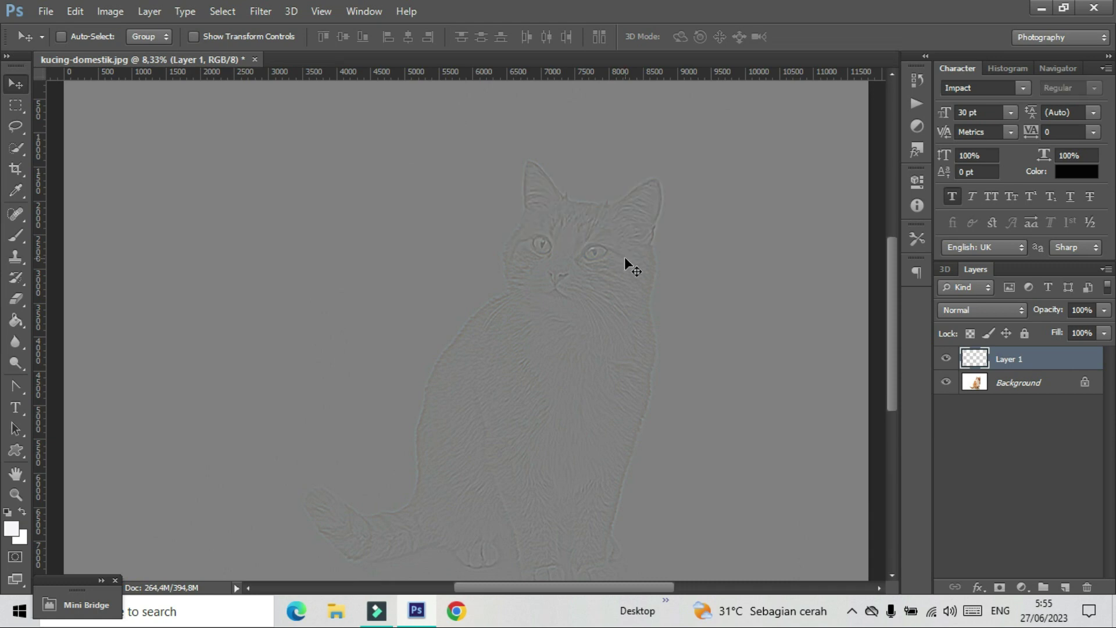
Set Layer 1's blend mode to Overlay
click(978, 308)
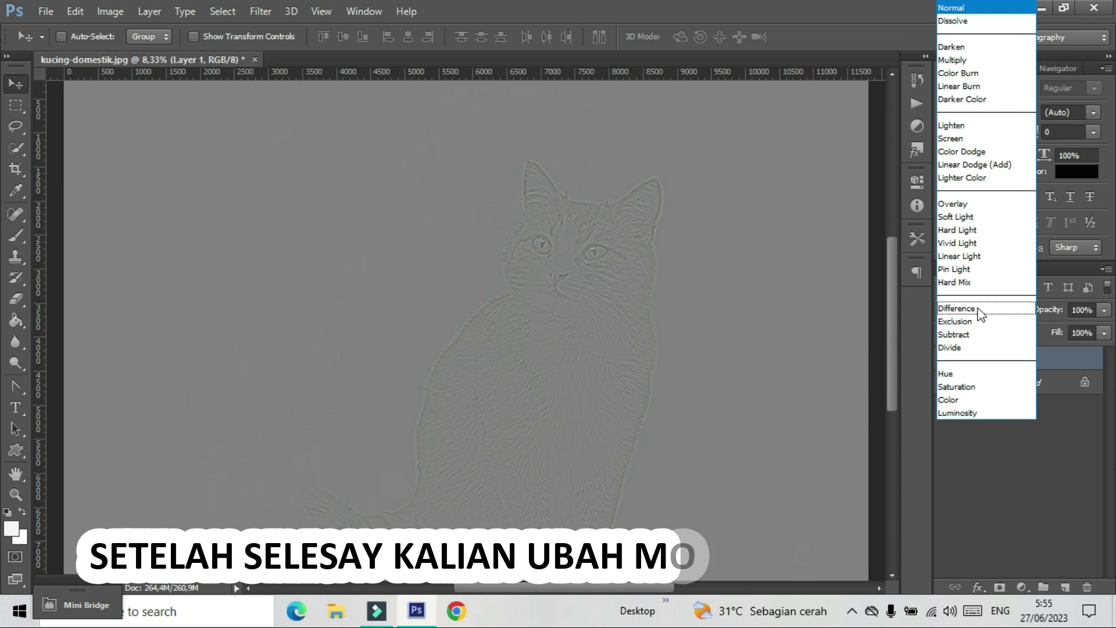
click(969, 205)
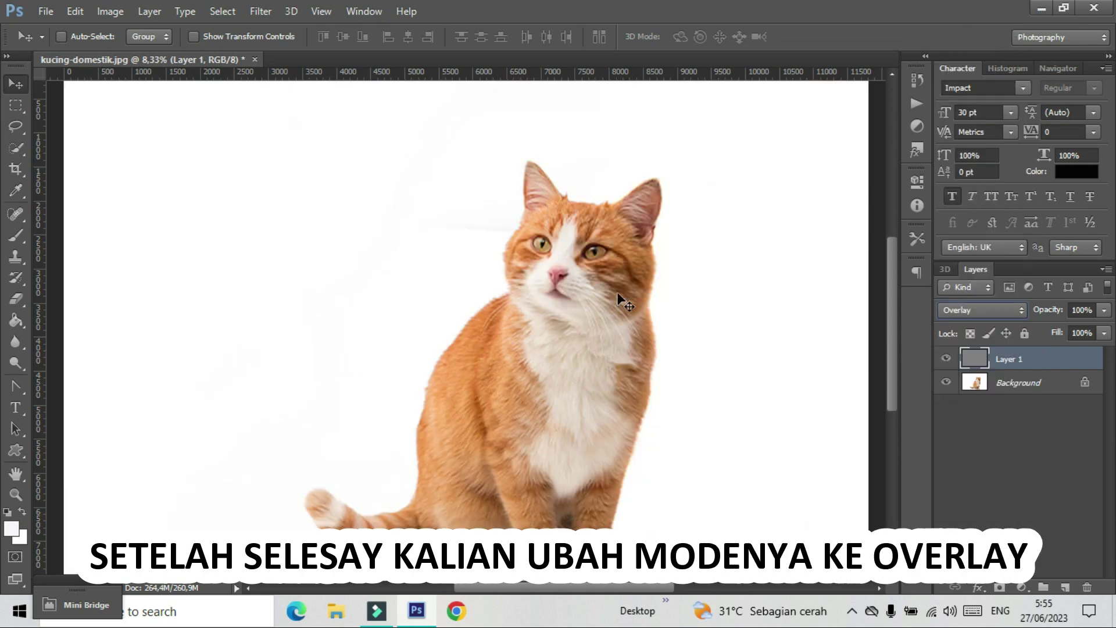
Compare the cat photo with Layer 1's sharpening hidden and shown, leaving the layer visible
click(947, 359)
click(946, 360)
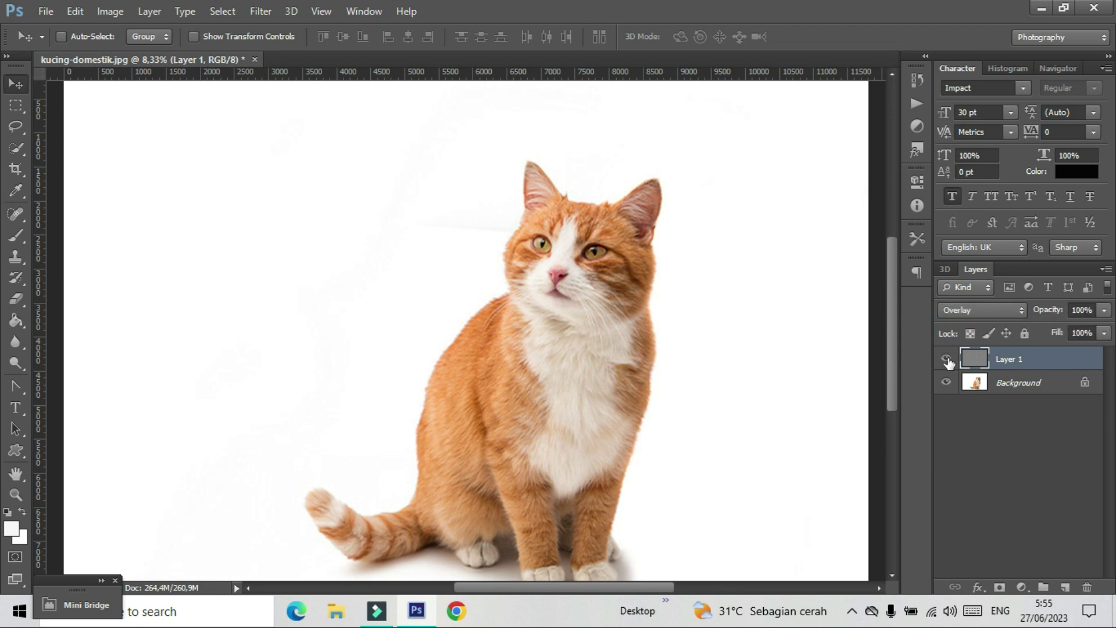
click(946, 360)
click(946, 360)
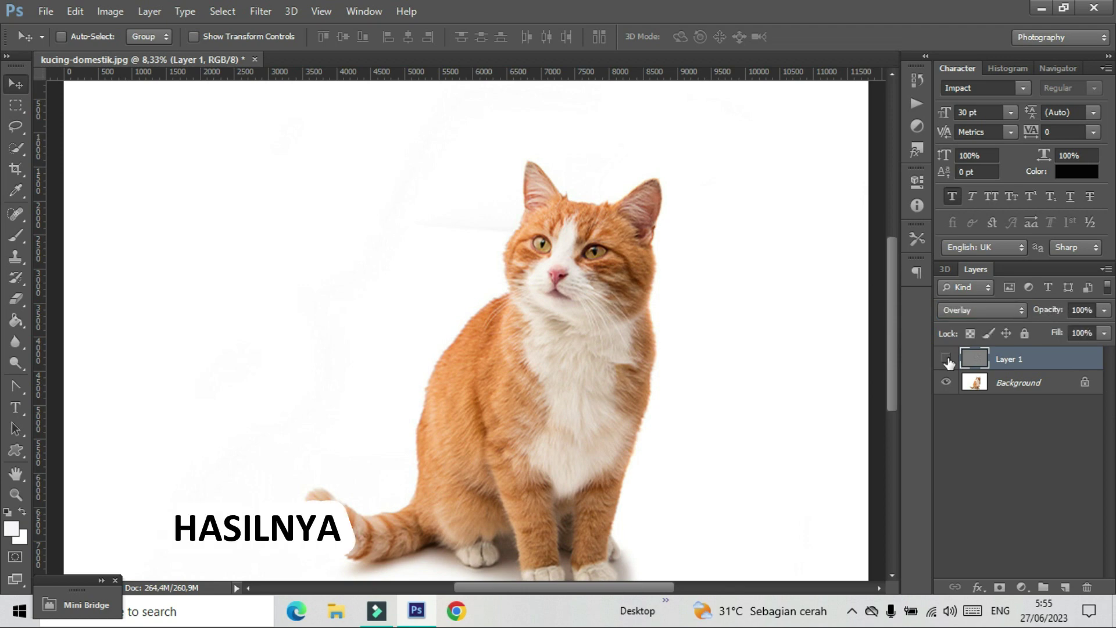
click(946, 360)
click(946, 359)
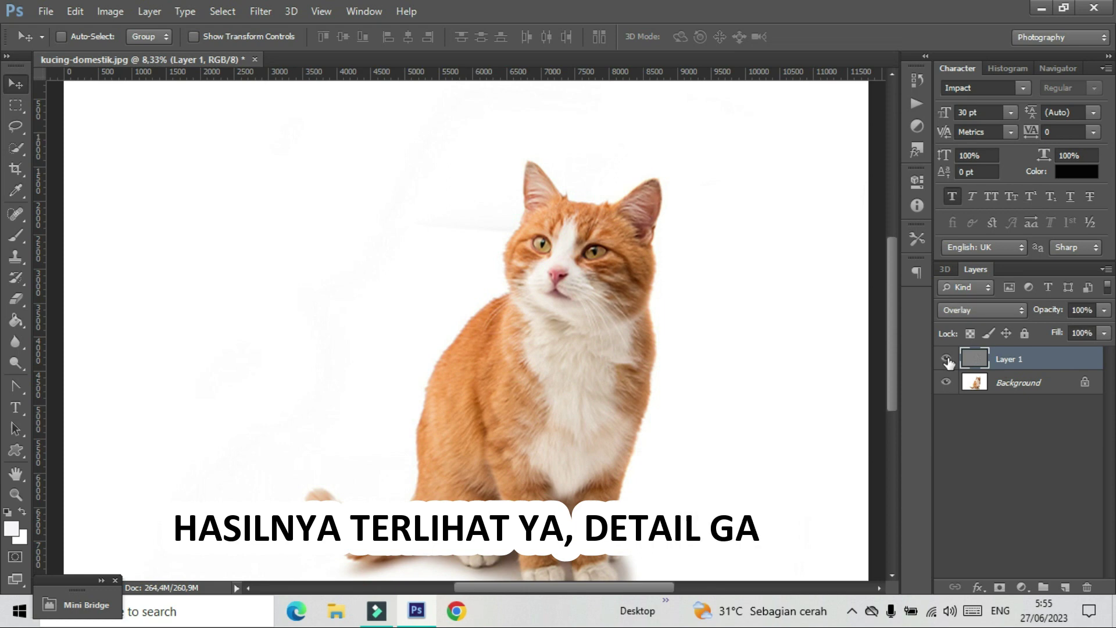
Examine the cat's face and fur at 16,7% with Layer 1 hidden and shown, then return to 8,33%
key(ctrl+plus)
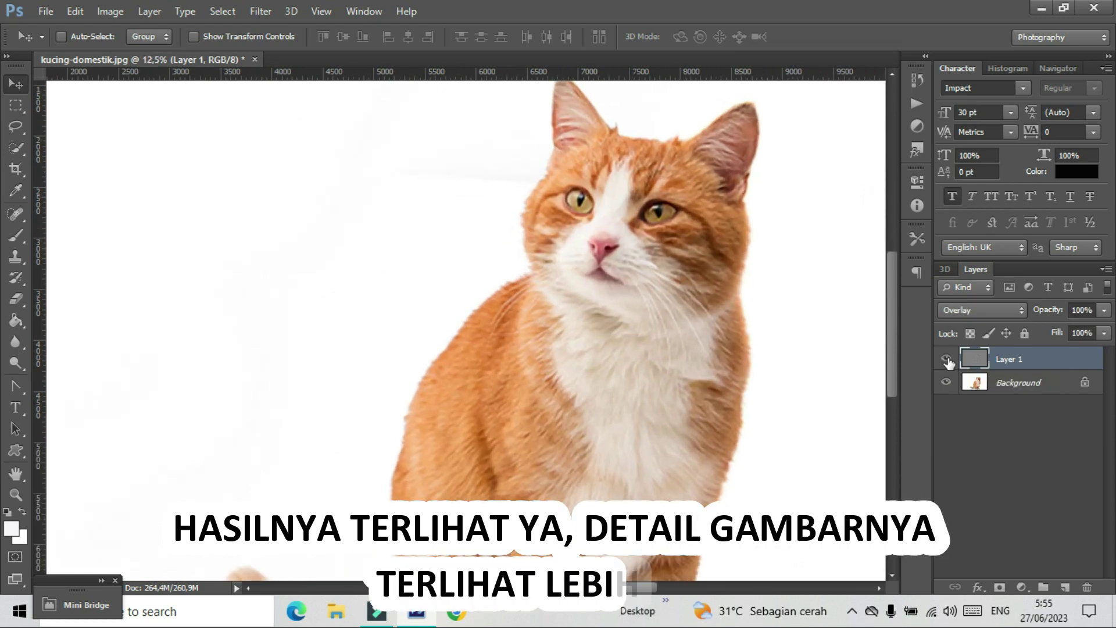
key(ctrl+plus)
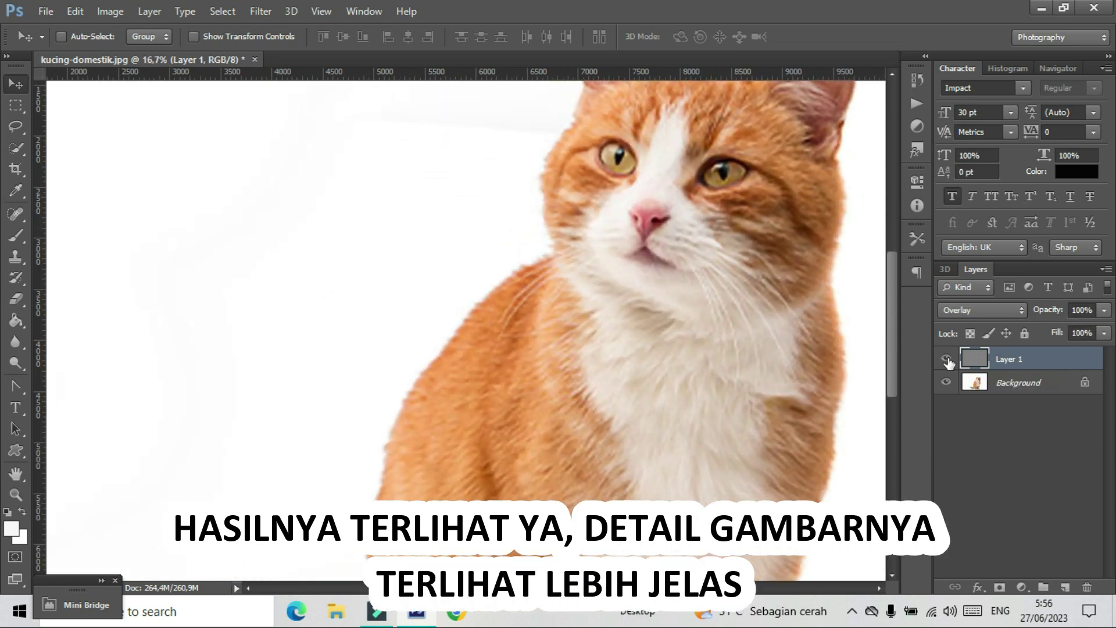
click(947, 359)
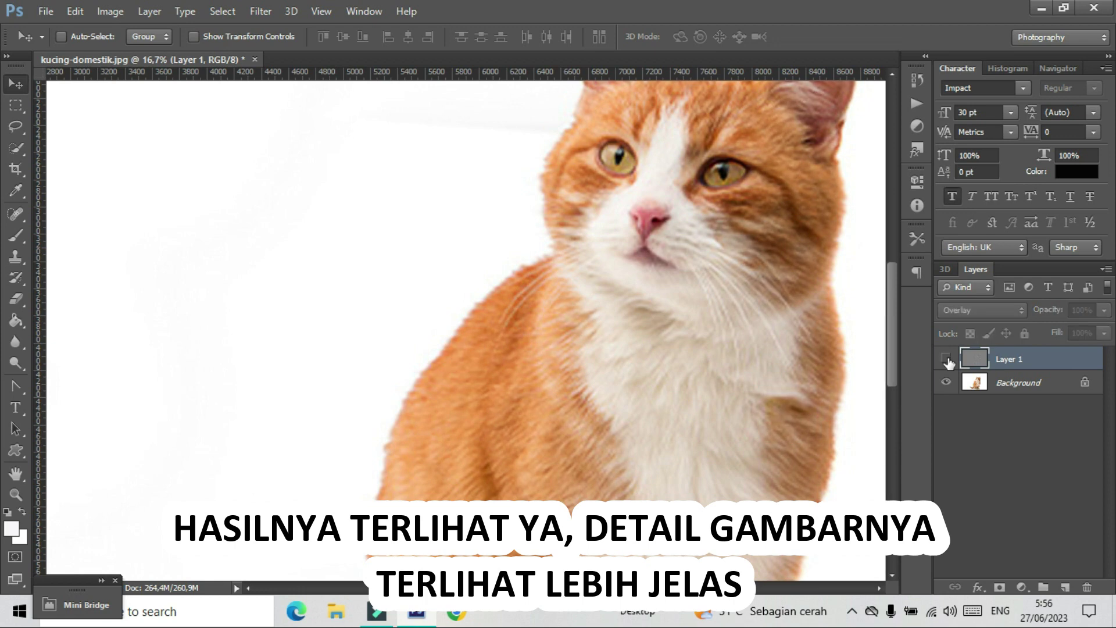
click(946, 359)
click(946, 360)
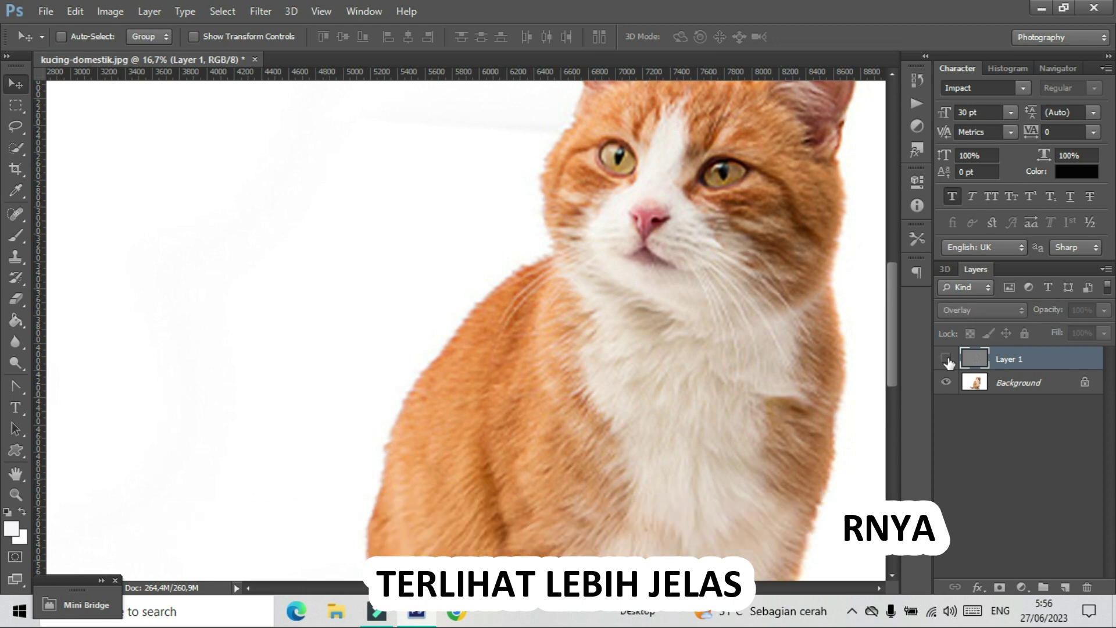
click(946, 359)
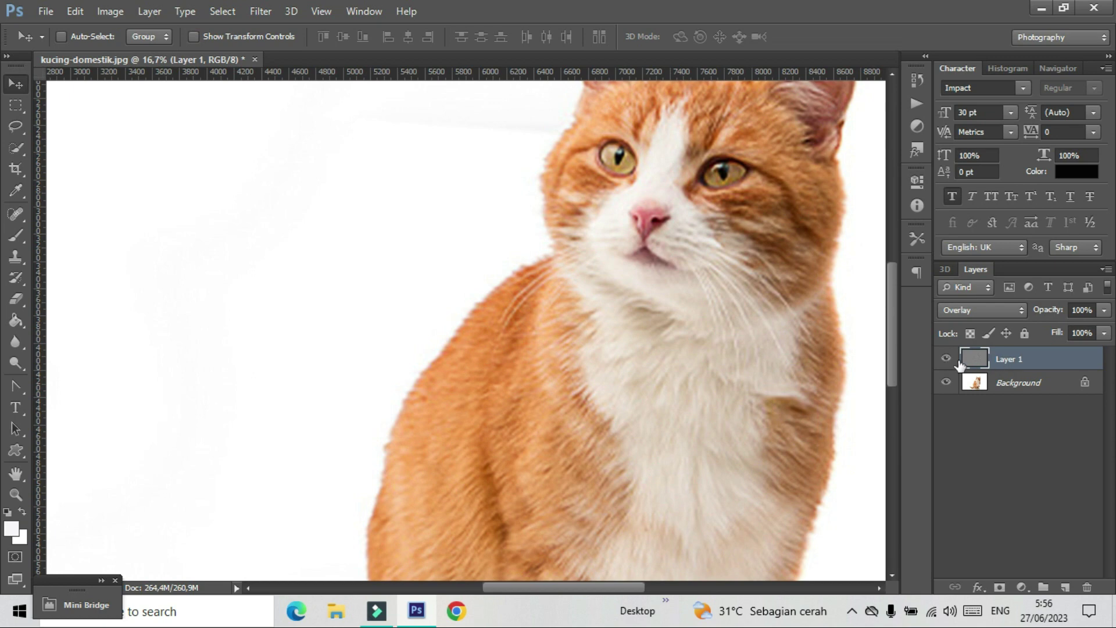
key(ctrl+minus)
key(ctrl+minus)
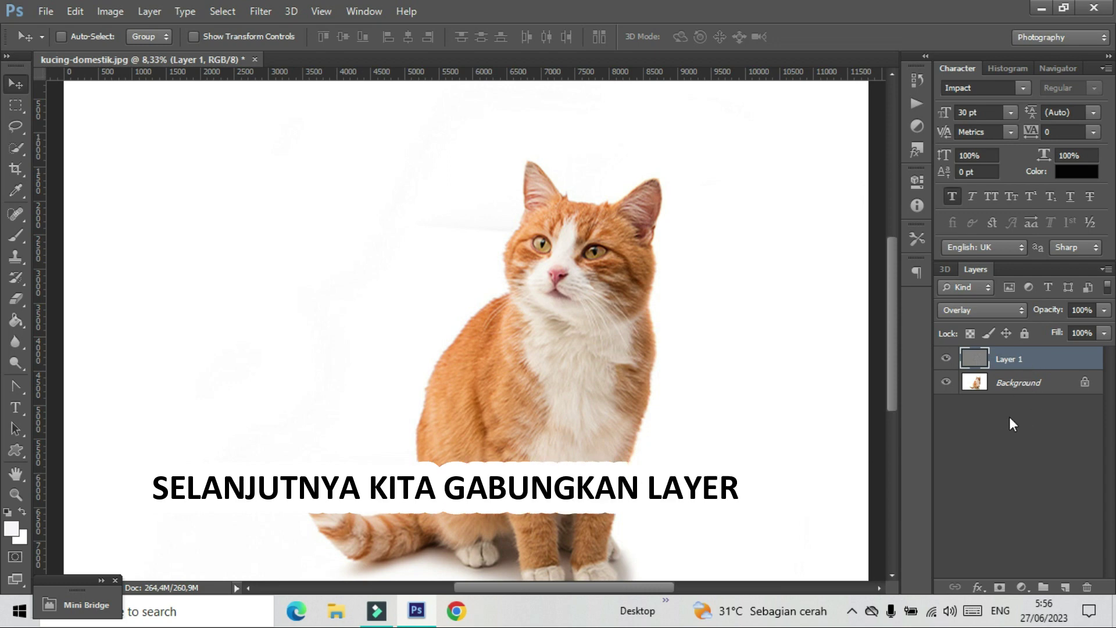
Merge Layer 1 with the Background layer and inspect the sharpened cat
shift+click(1026, 382)
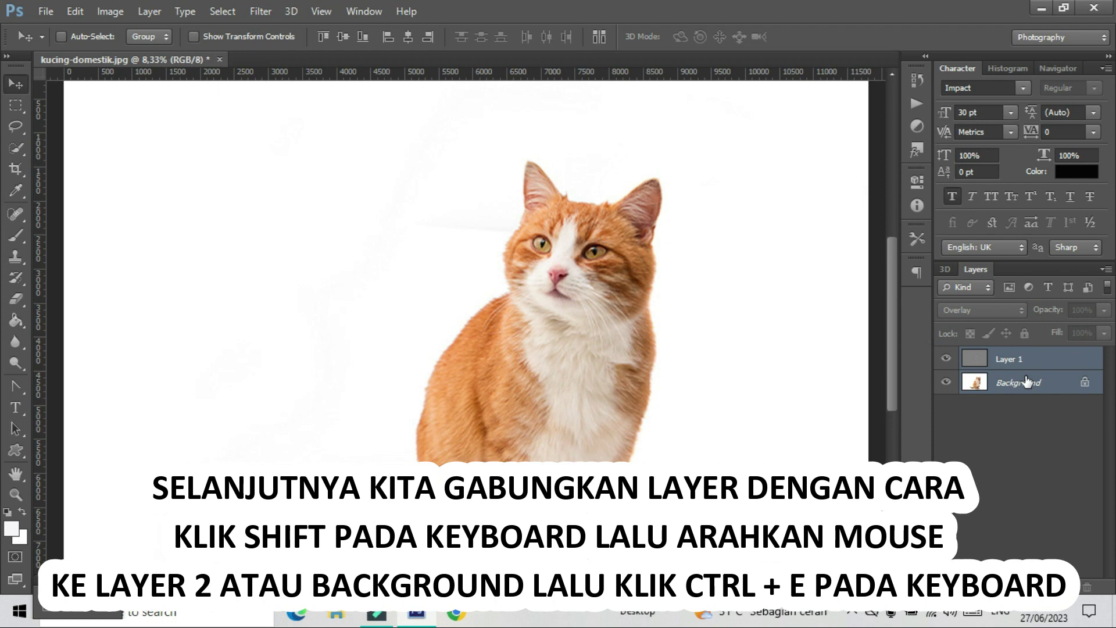
key(ctrl+e)
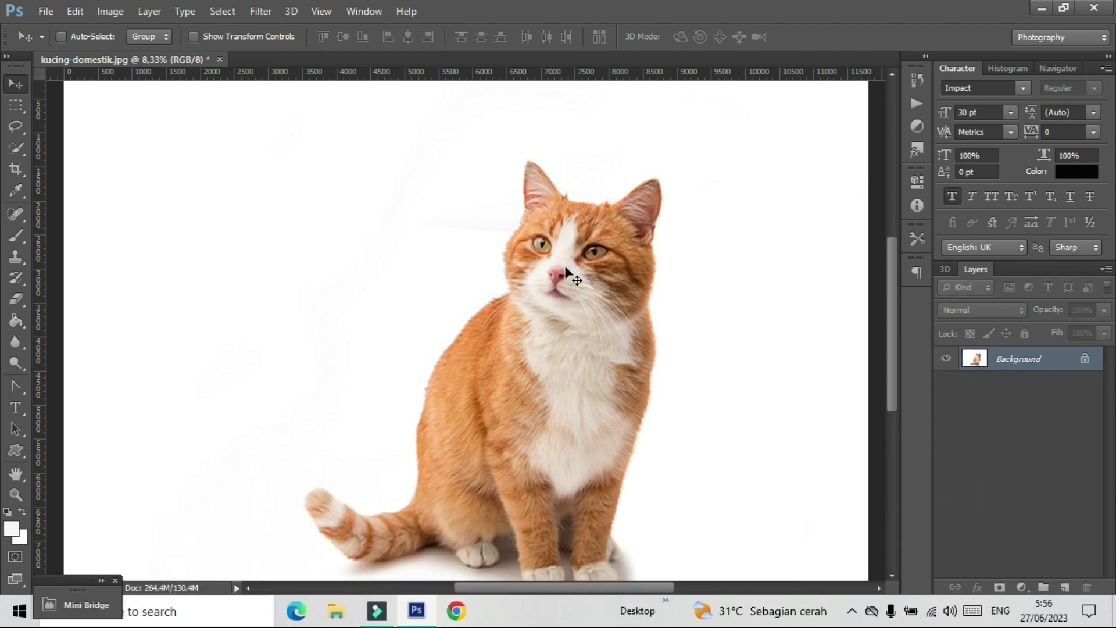
key(ctrl+minus)
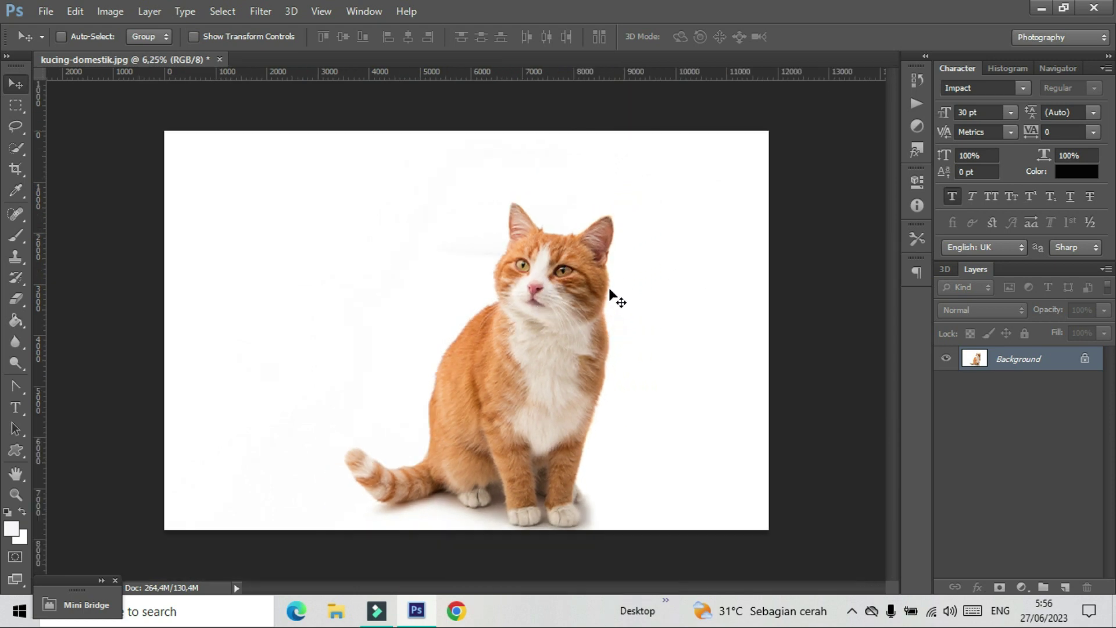
key(ctrl+plus)
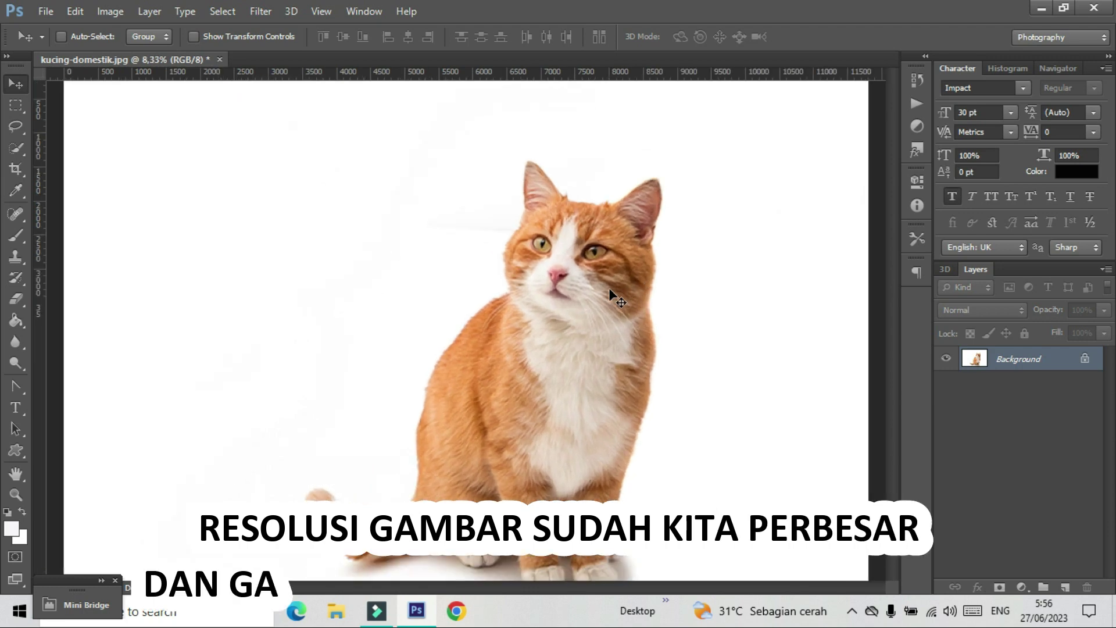
key(ctrl+plus)
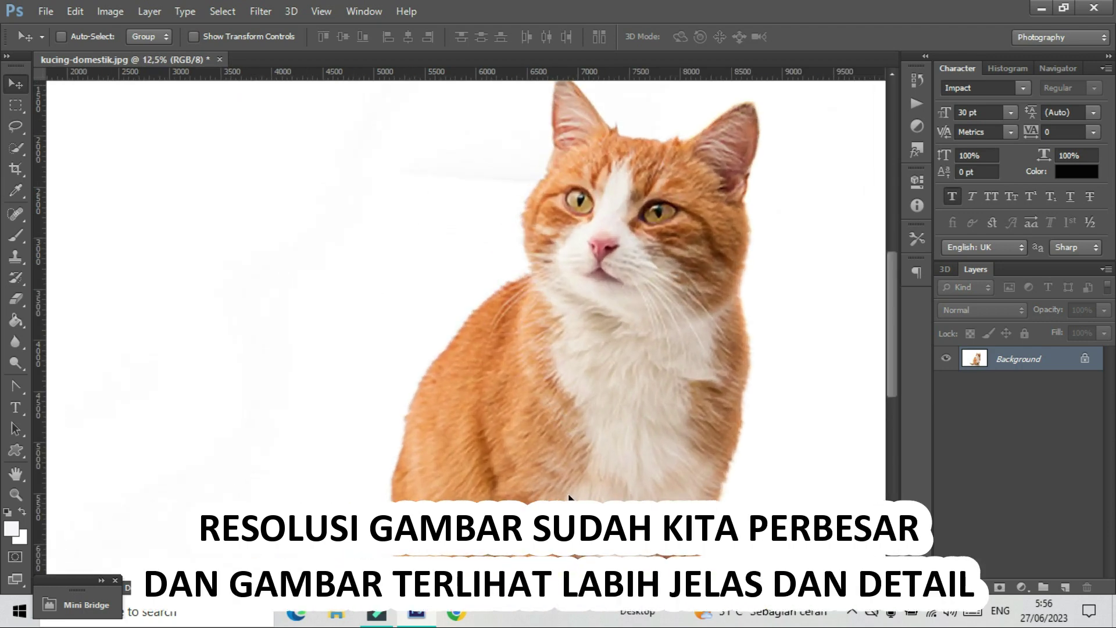
drag(564, 587, 611, 585)
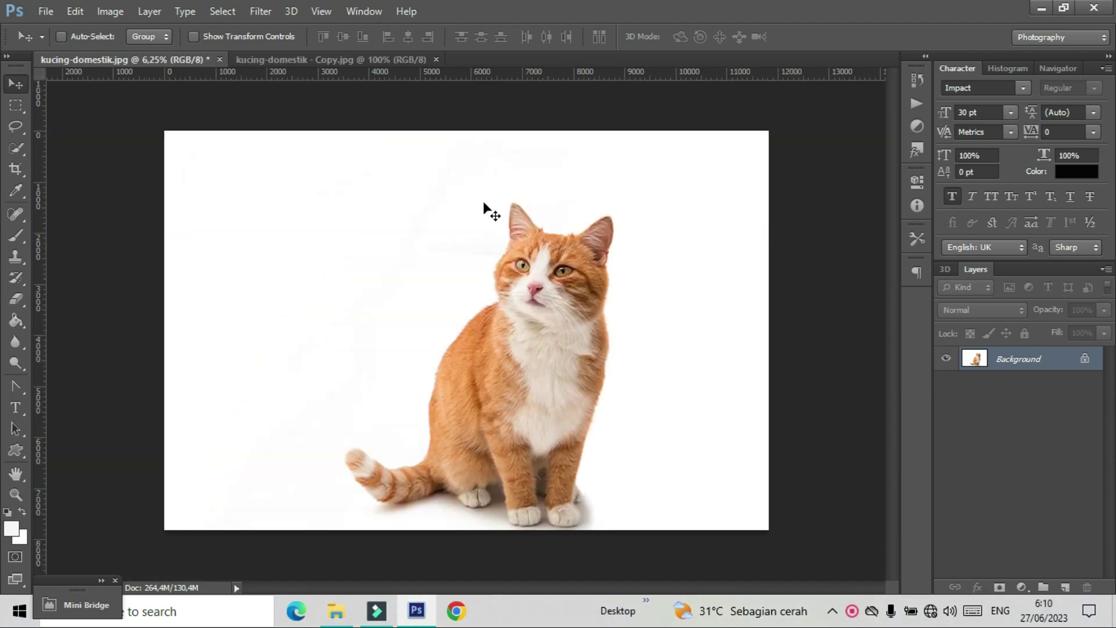
Compare the enlarged photo with kucing-domestik - Copy.jpg, then magnify the copy to 300% around the cat's head
click(382, 58)
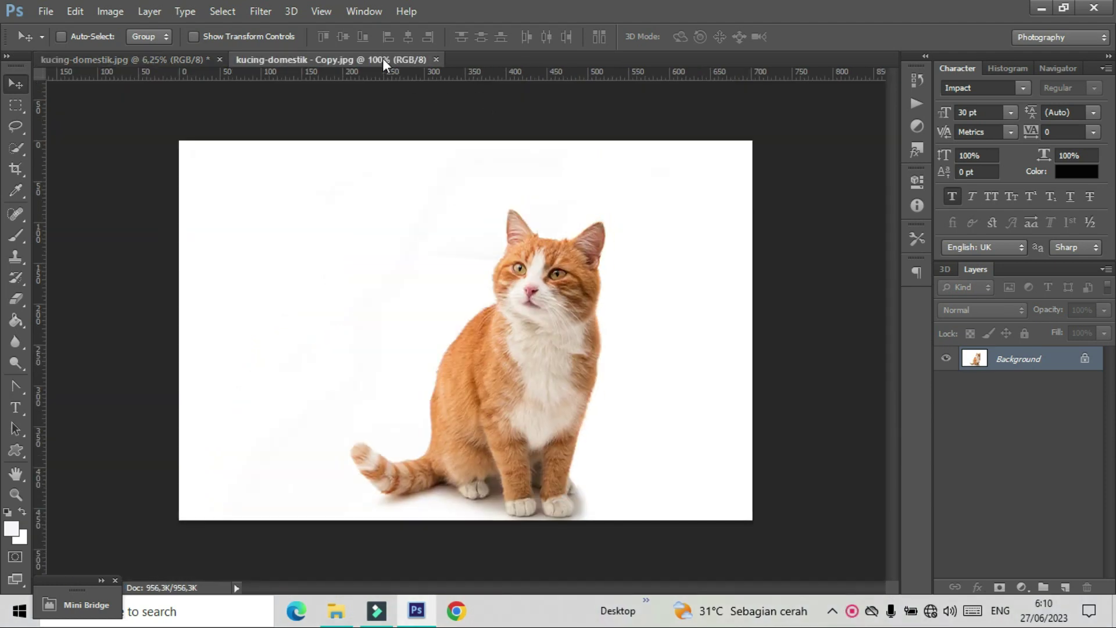
click(198, 63)
key(ctrl+plus)
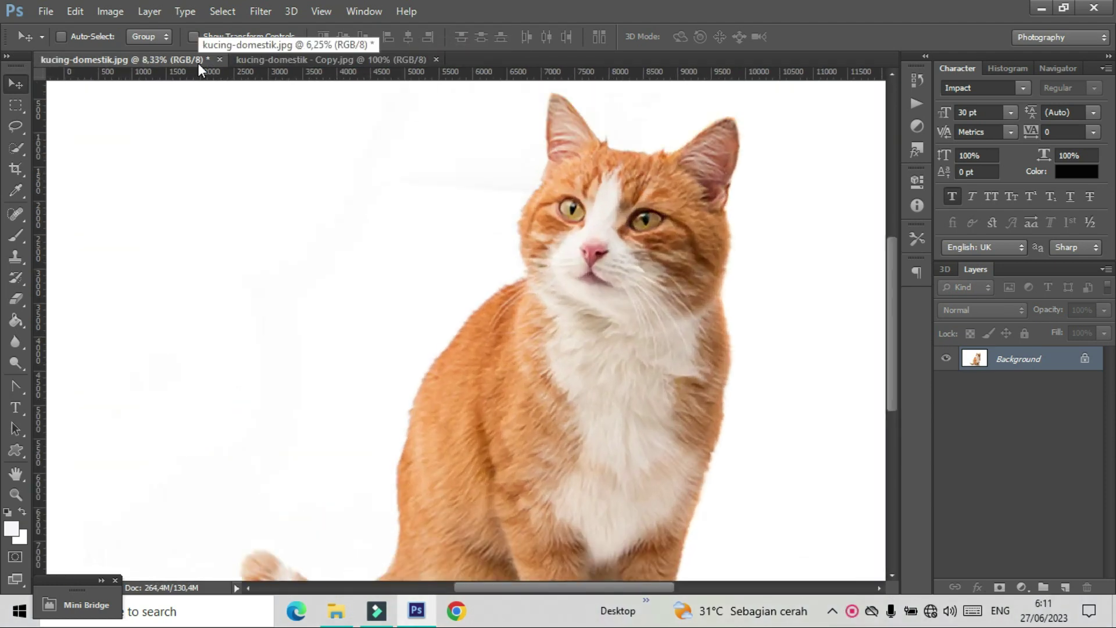
click(362, 59)
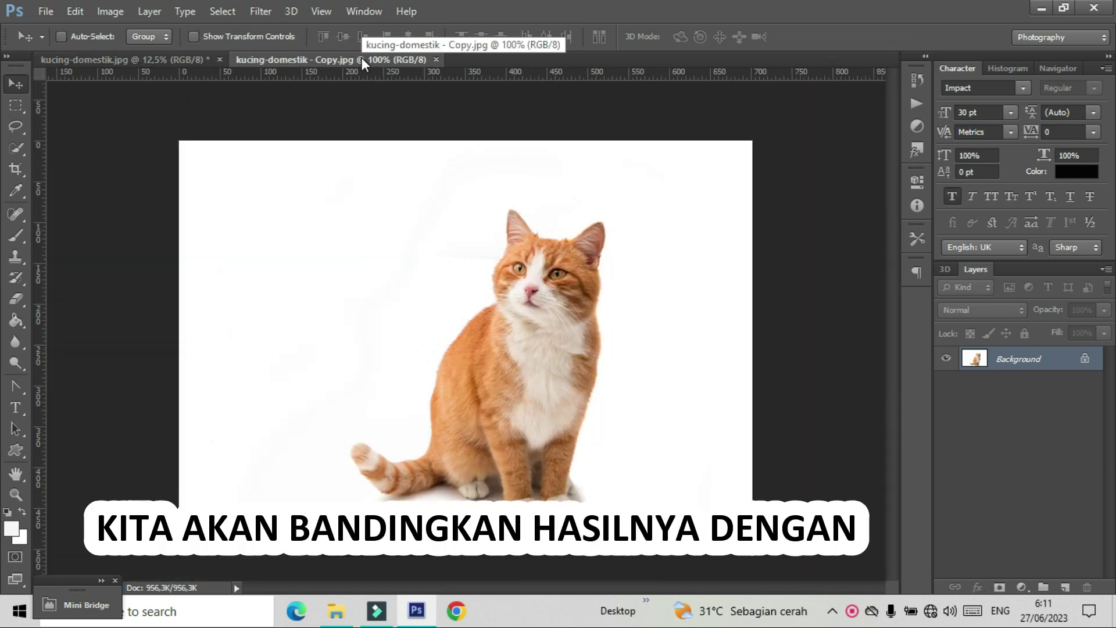
key(ctrl+plus)
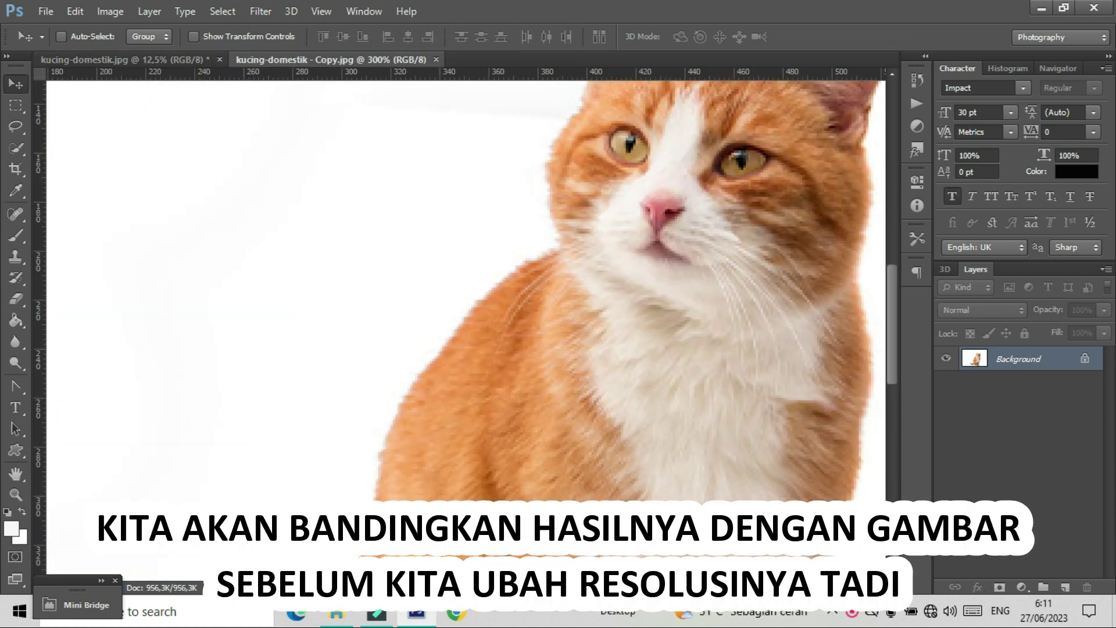
key(ctrl+plus)
scroll(779, 357, up, 3)
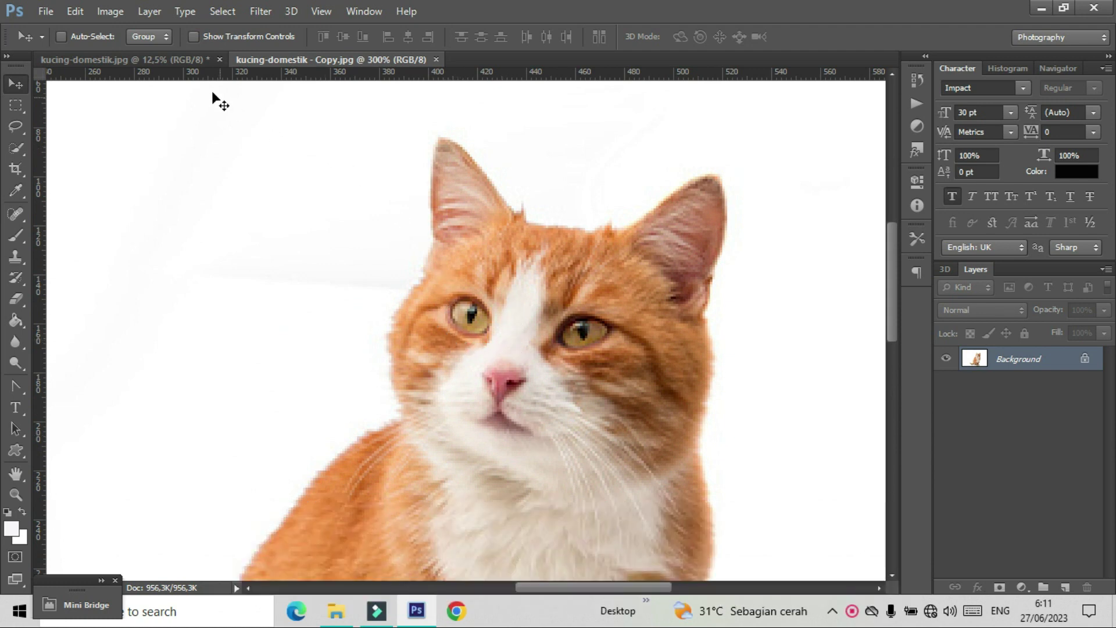
Magnify the enlarged kucing-domestik.jpg to 16,7% and frame the cat's head
click(196, 61)
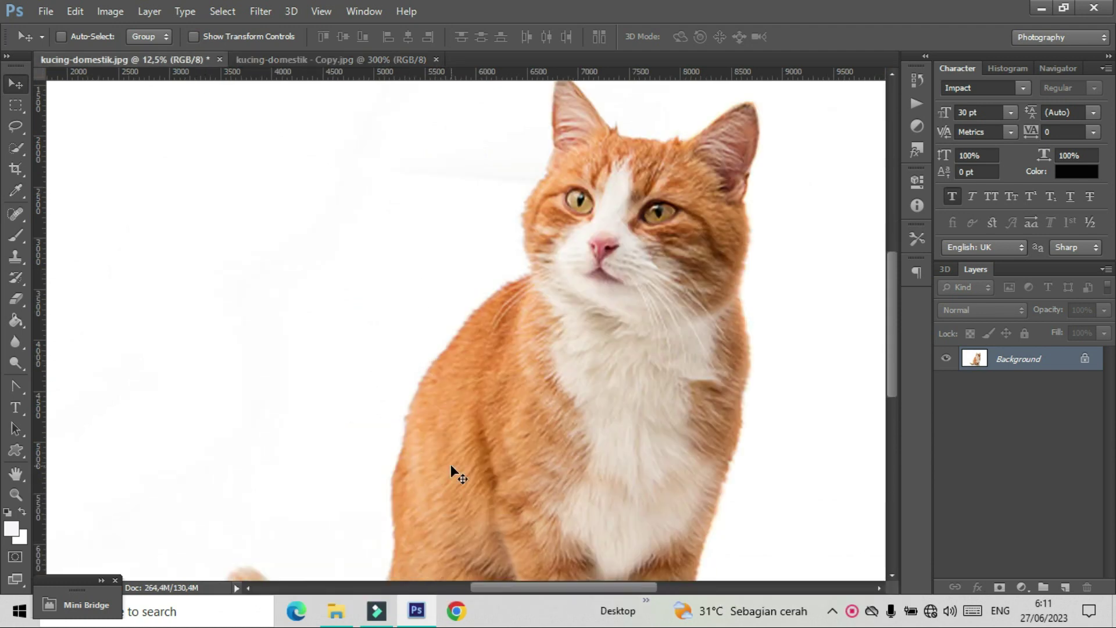
key(ctrl+plus)
drag(526, 587, 582, 588)
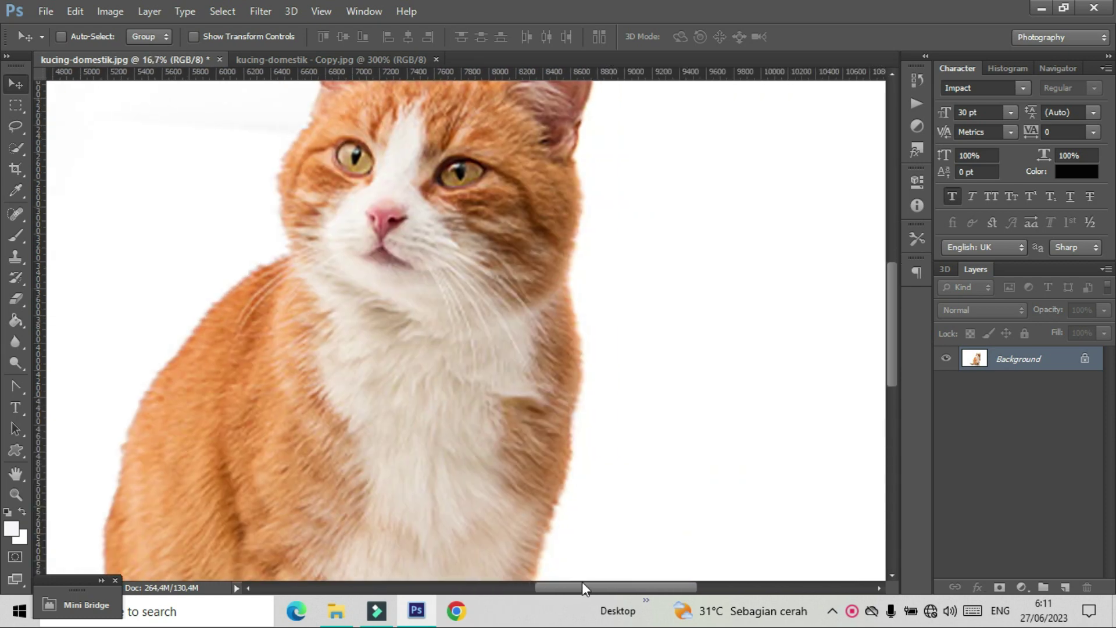
drag(892, 334, 889, 308)
drag(692, 587, 680, 585)
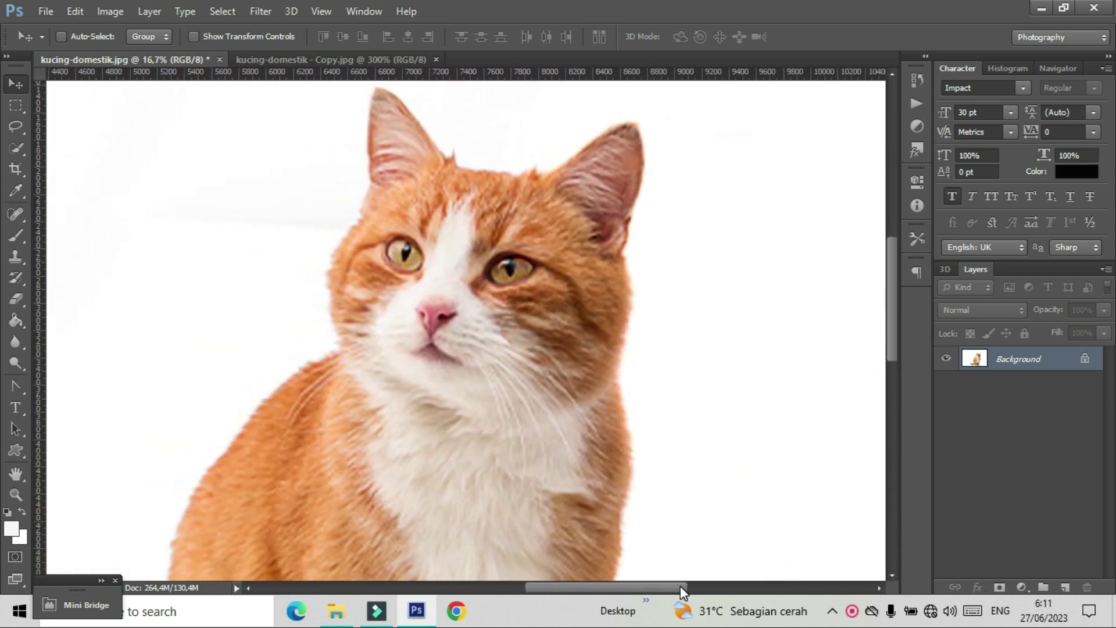
Compare the cat's head in the original copy and the enlarged photo, then view the enlarged photo at lower magnification
click(333, 61)
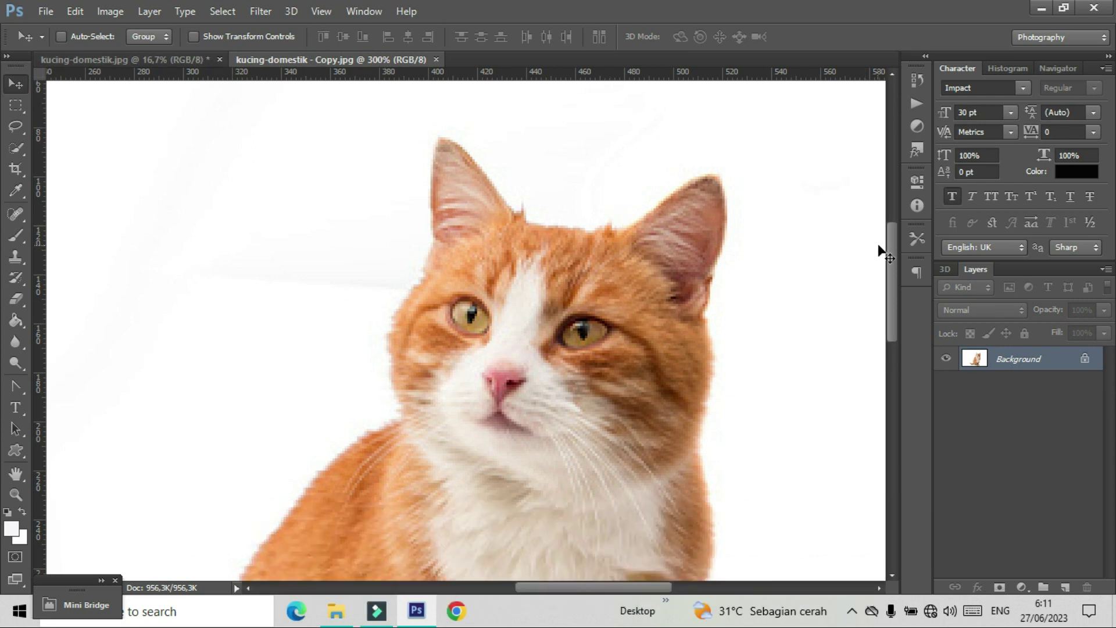
drag(892, 244, 894, 254)
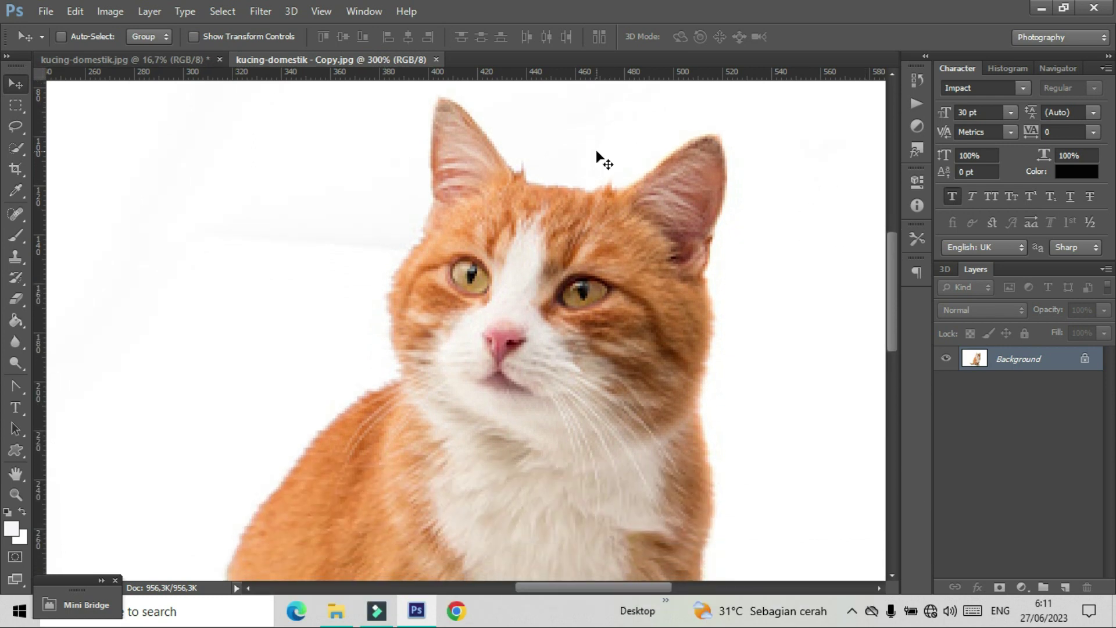
click(180, 59)
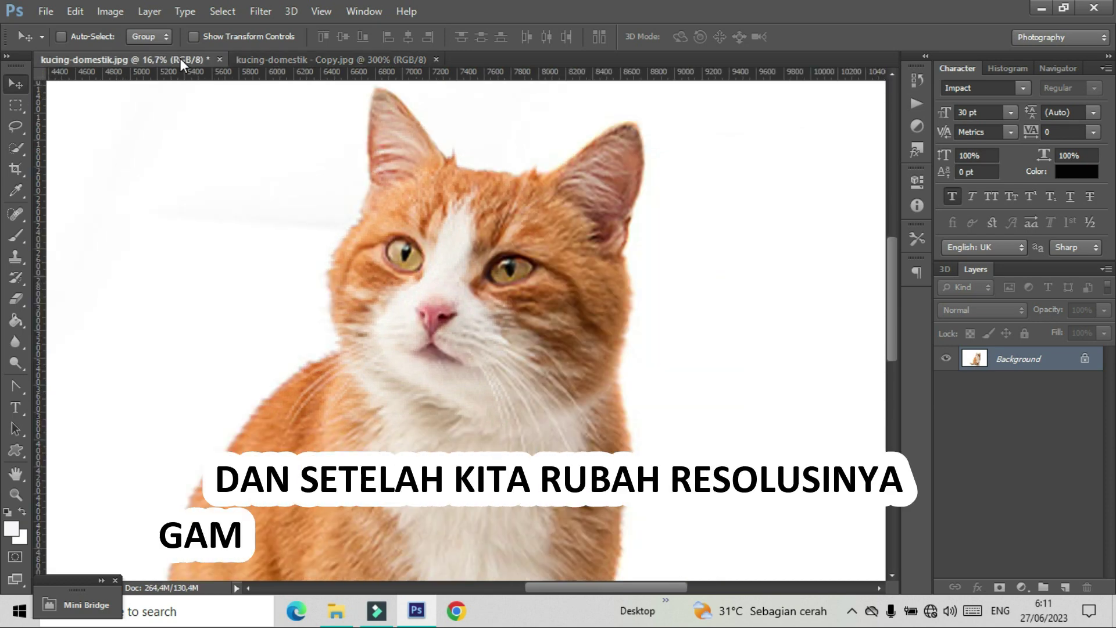
click(325, 58)
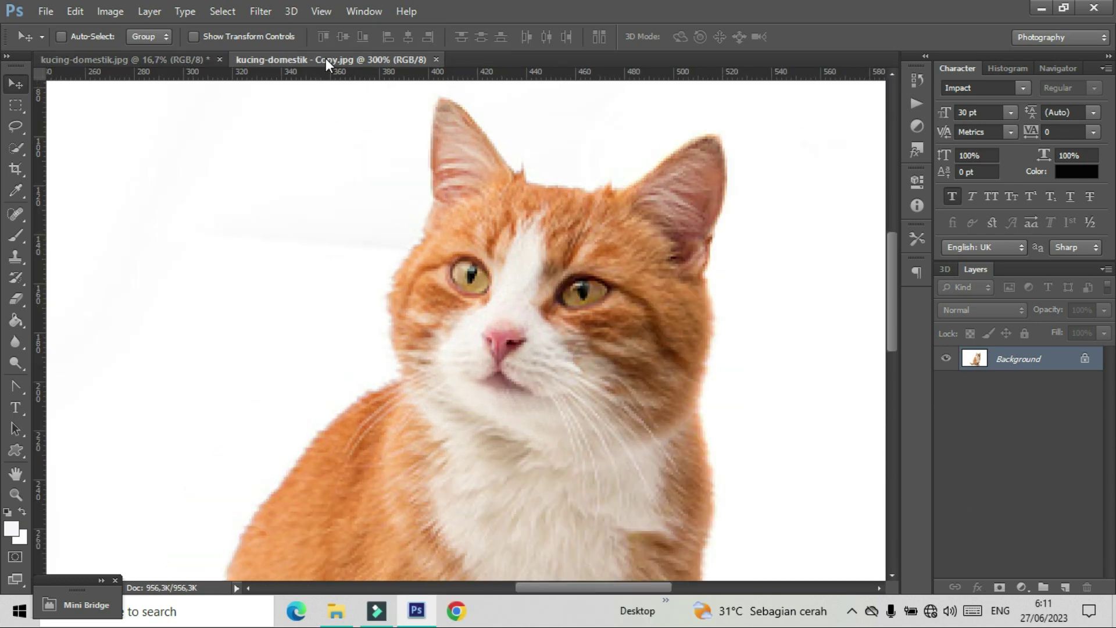
click(150, 61)
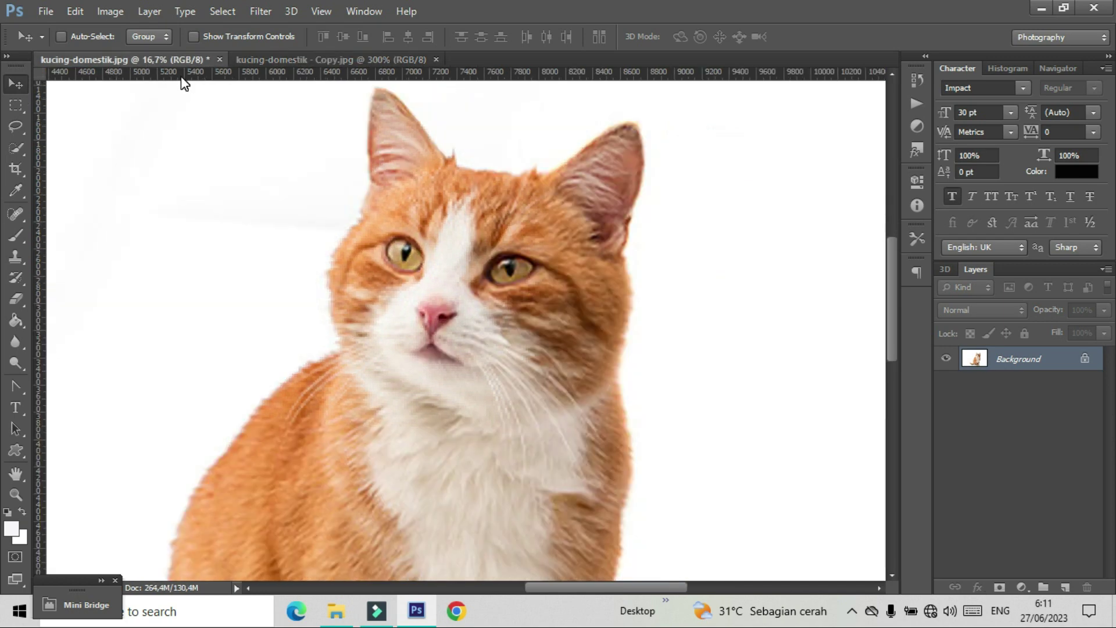
key(ctrl+minus)
key(ctrl+minus)
key(ctrl+minus)
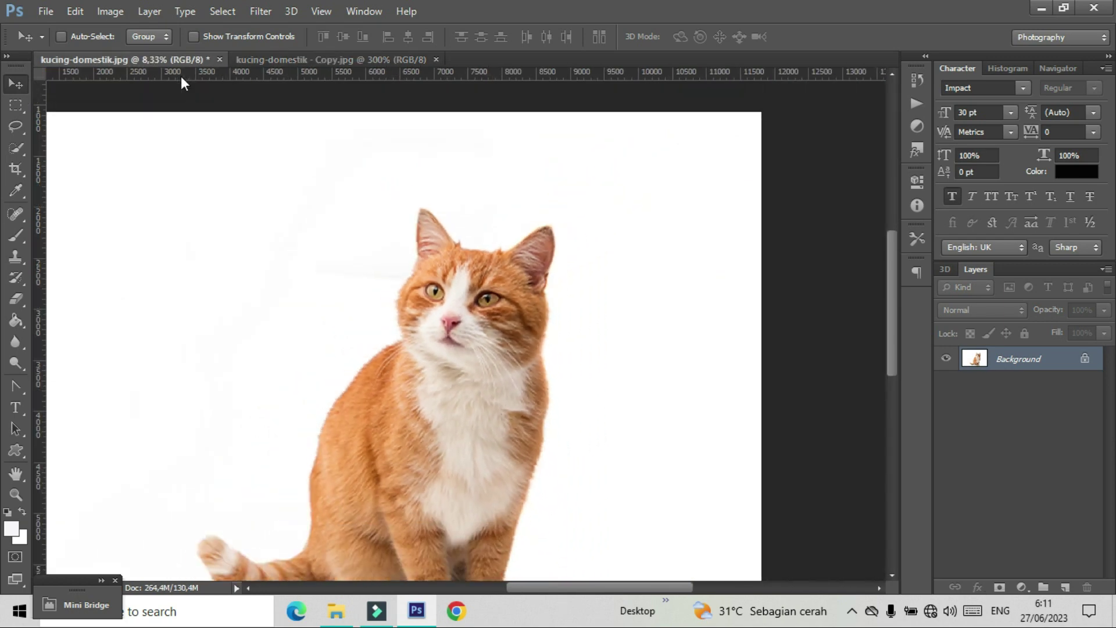